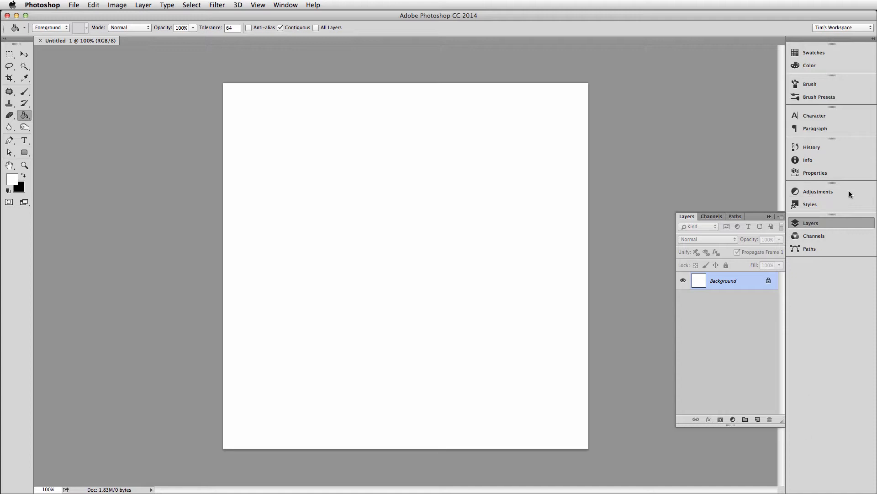
Make black the foreground colour and fill the whole Background layer with it.
click(824, 224)
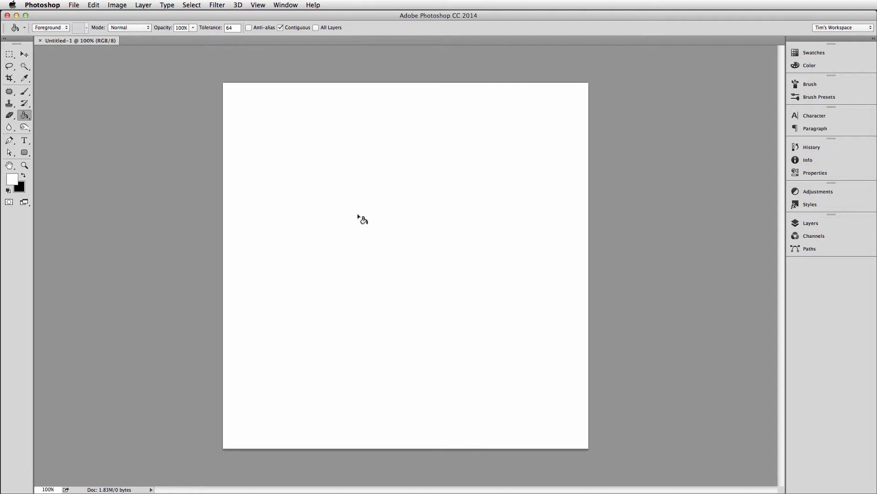
key(x)
click(276, 178)
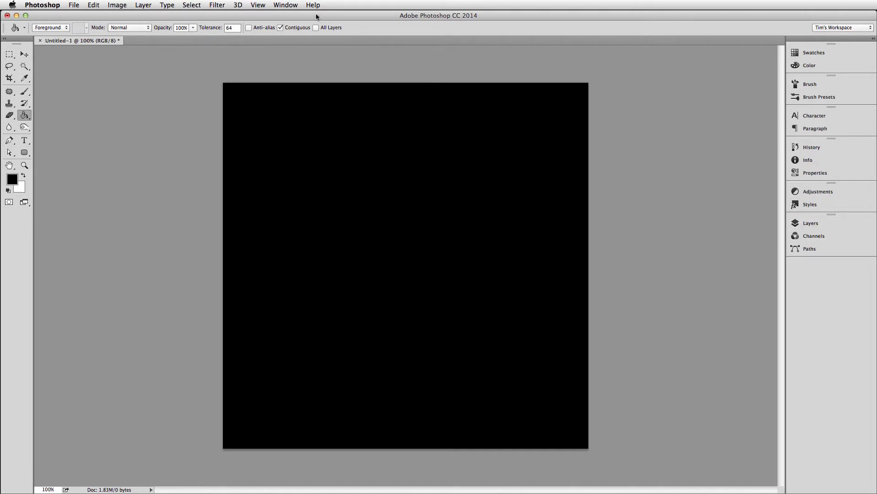
click(218, 5)
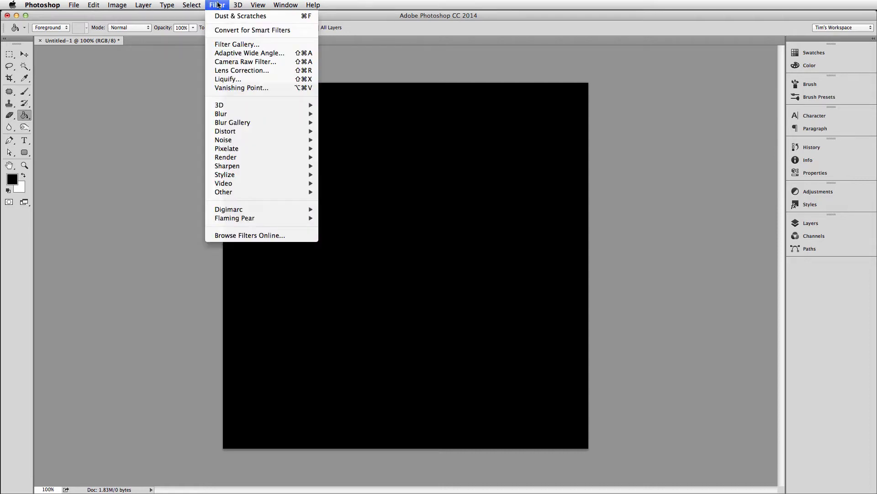
mouse_move(238, 166)
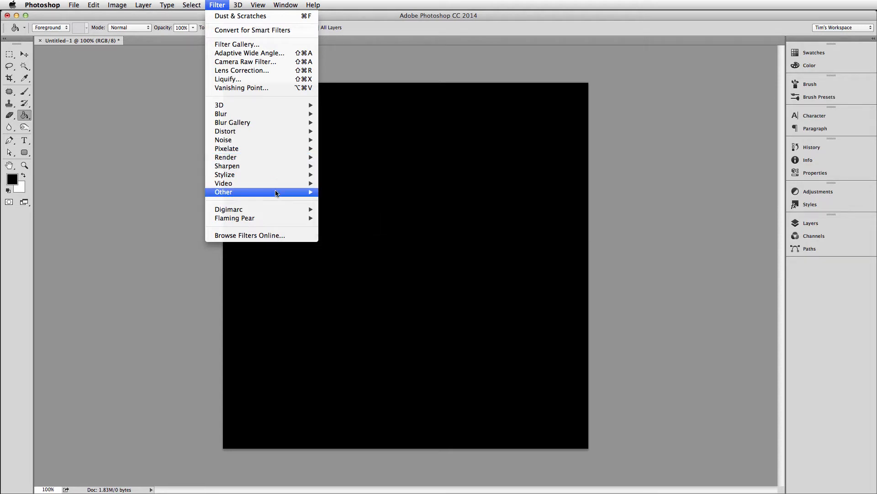
mouse_move(238, 142)
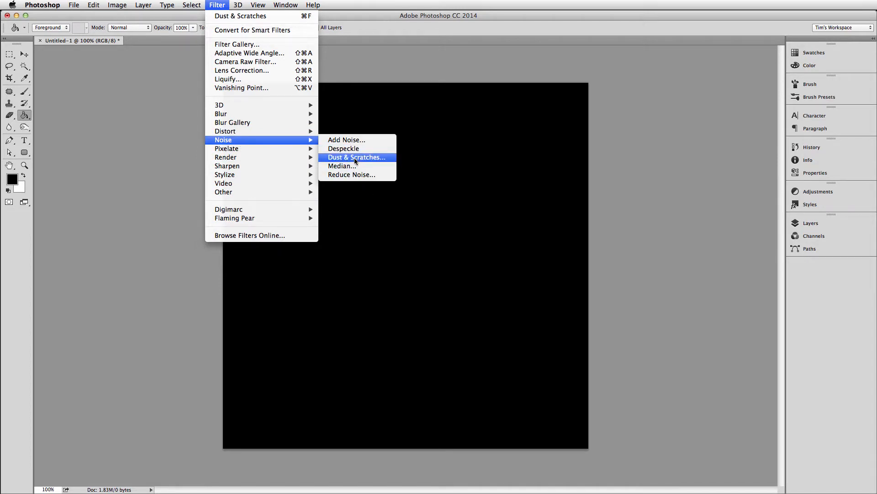
mouse_move(224, 106)
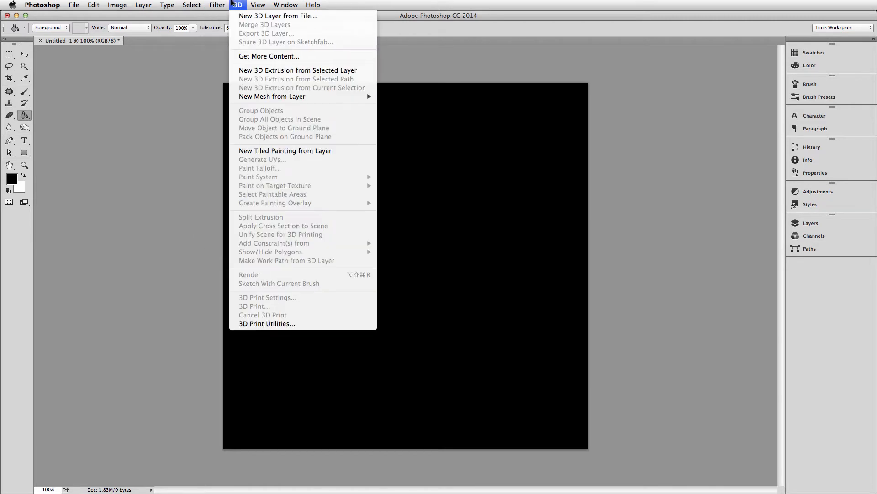
click(230, 3)
click(216, 4)
click(220, 4)
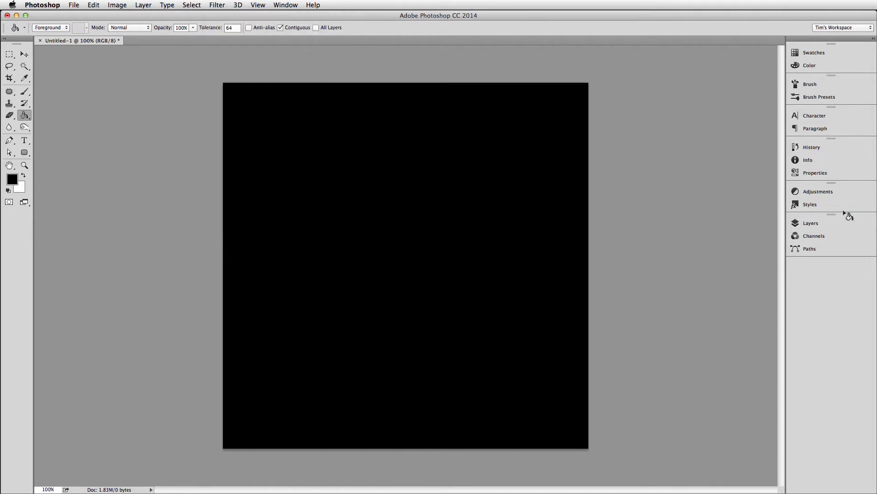
Add a new layer above the Background, render Clouds on it and reapply the filter repeatedly to vary the pattern.
click(816, 224)
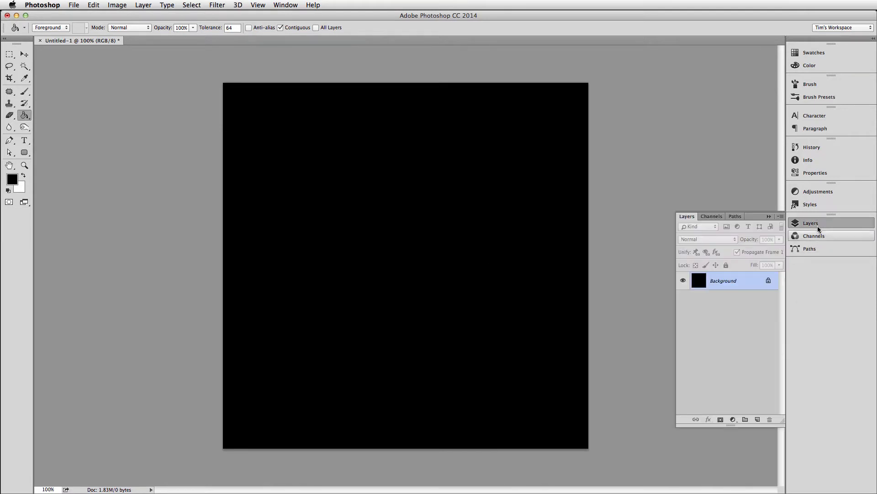
click(758, 419)
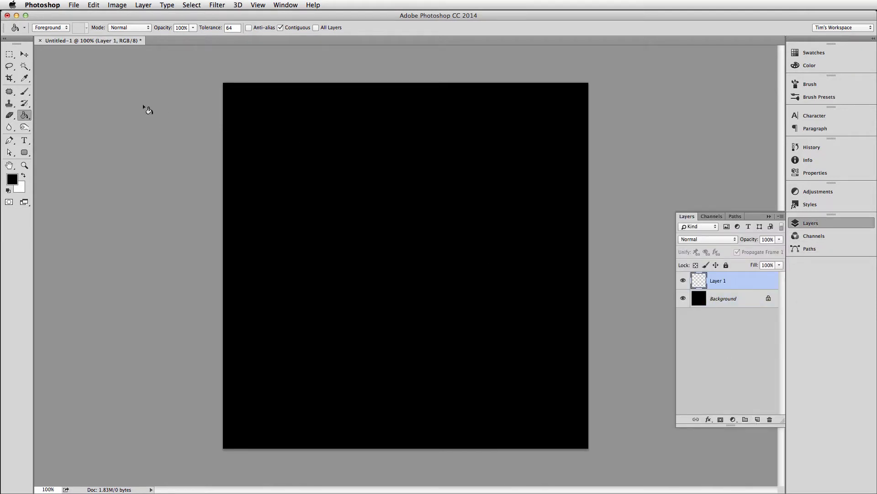
click(217, 5)
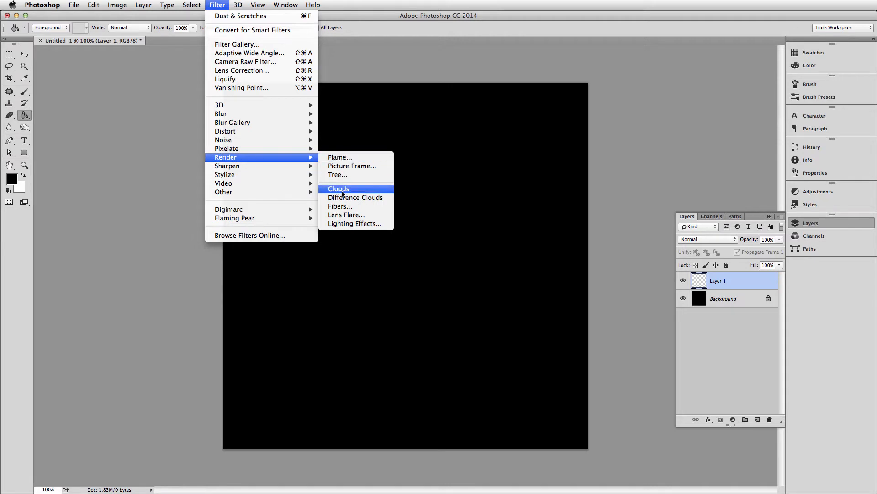
click(342, 189)
key(super+f)
key(super+f)
key(super+f)
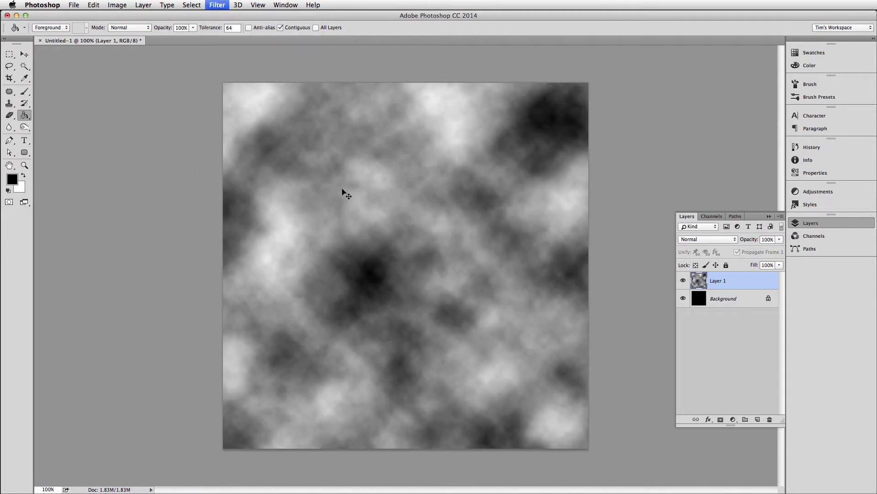
key(super+f)
key(super+f)
key(super+f)
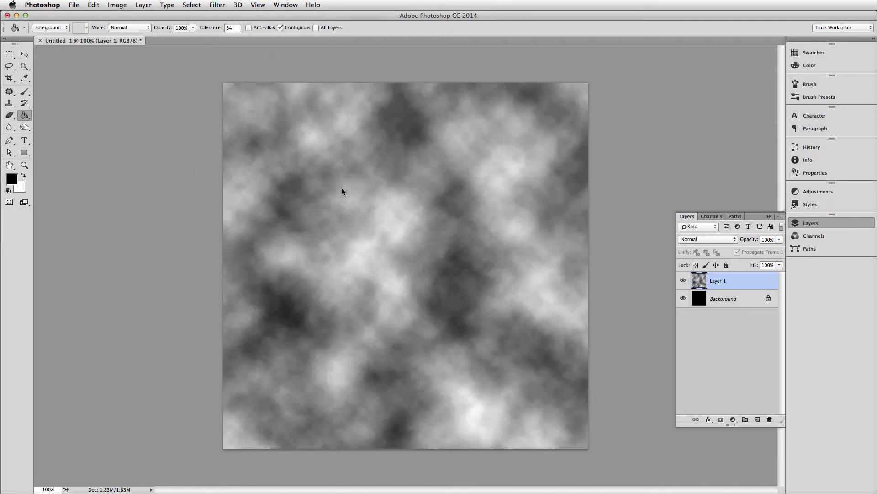
key(super+f)
key(super+f)
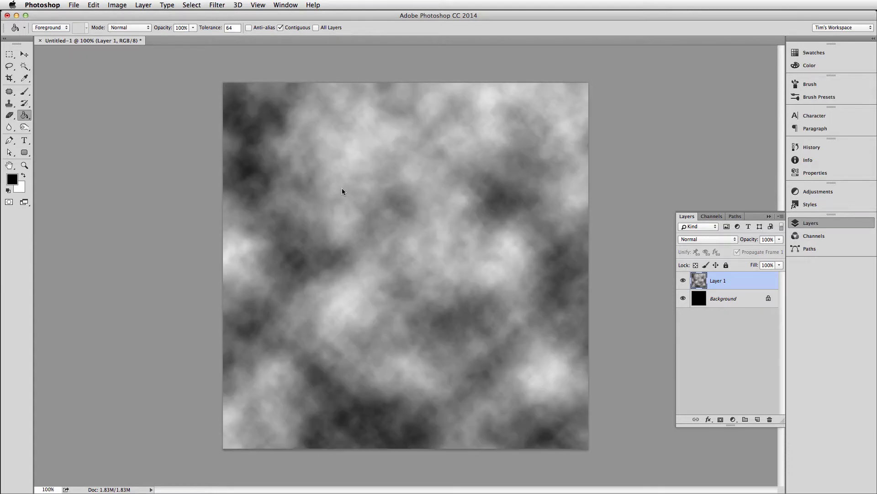
key(super+f)
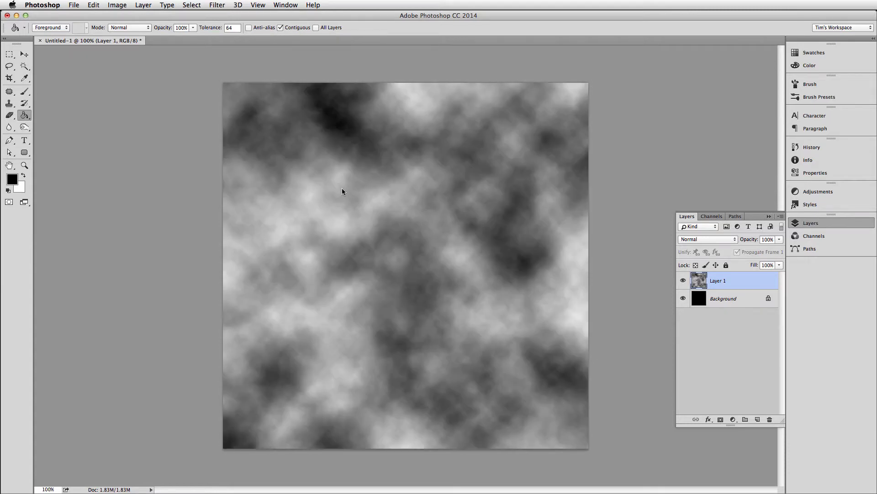
Apply the Difference Clouds filter to the cloud pattern on Layer 1.
click(217, 5)
mouse_move(231, 158)
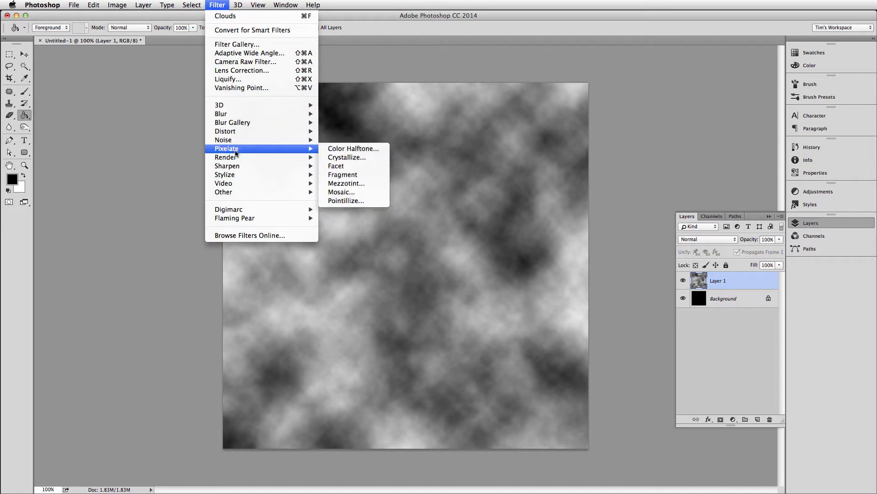
click(366, 198)
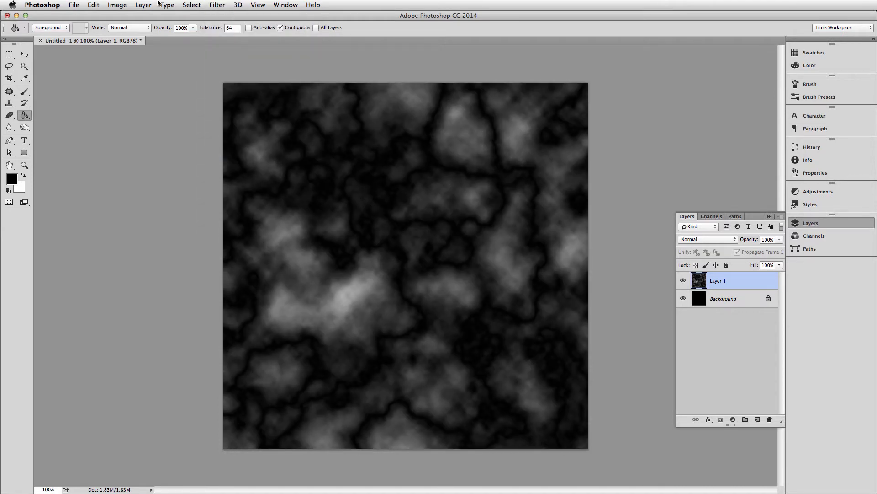
click(213, 4)
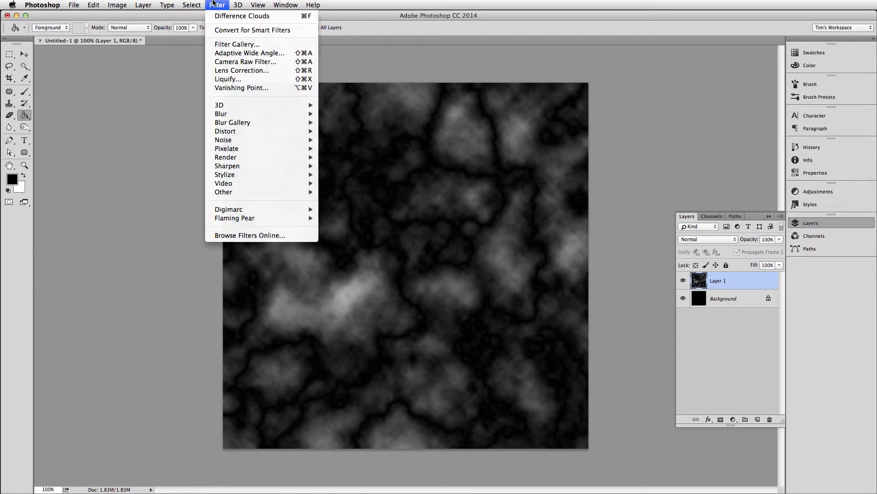
click(227, 45)
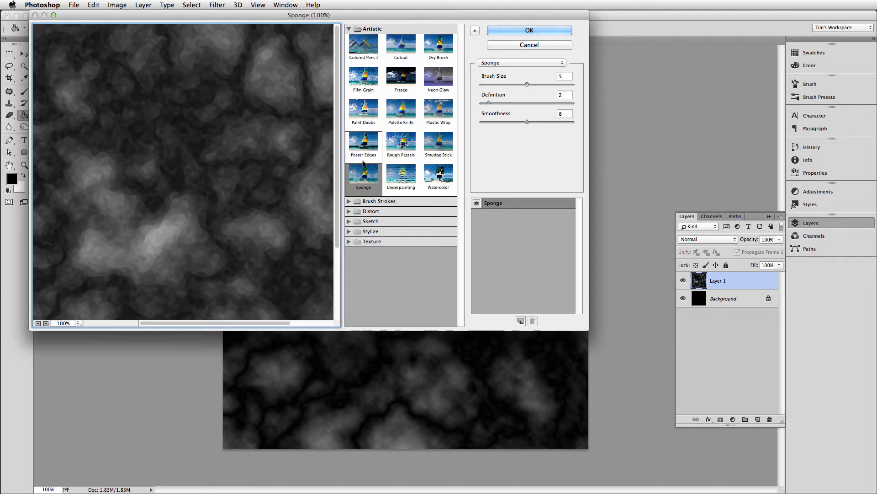
click(507, 46)
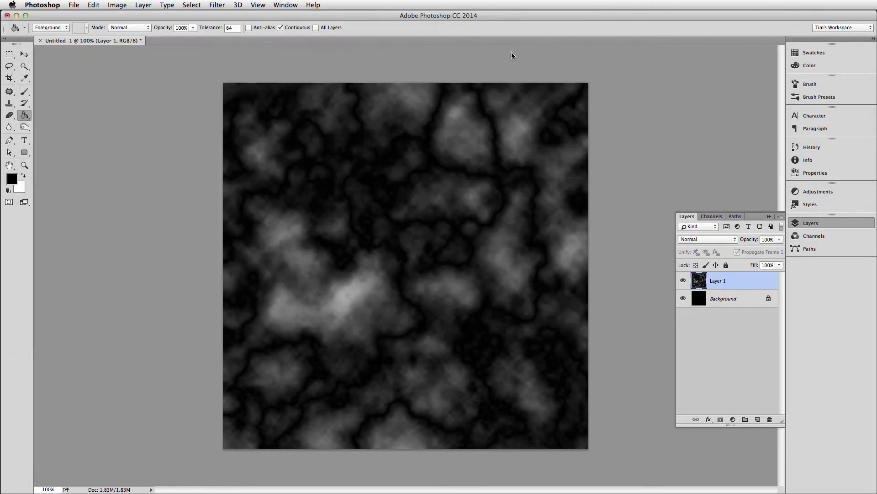
Hide Layer 1 and apply the Sponge filter to the Background with Brush Size 5, Definition 2 and Smoothness 8.
click(683, 280)
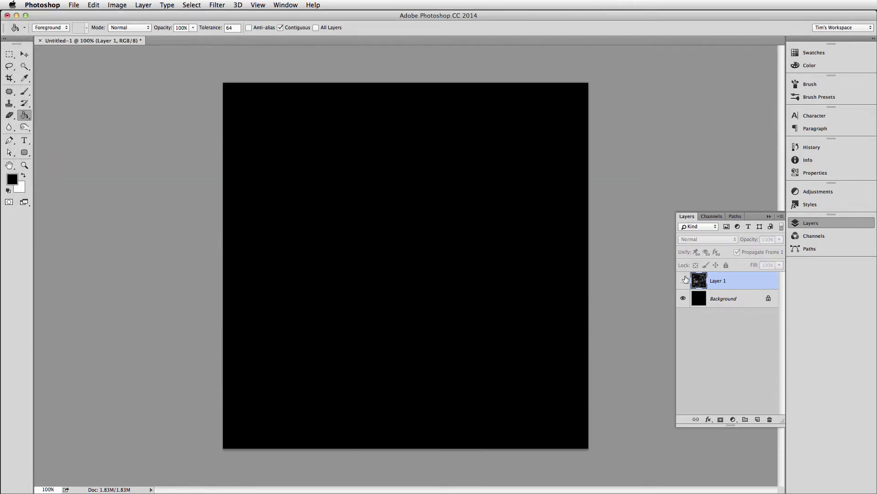
click(744, 299)
click(197, 5)
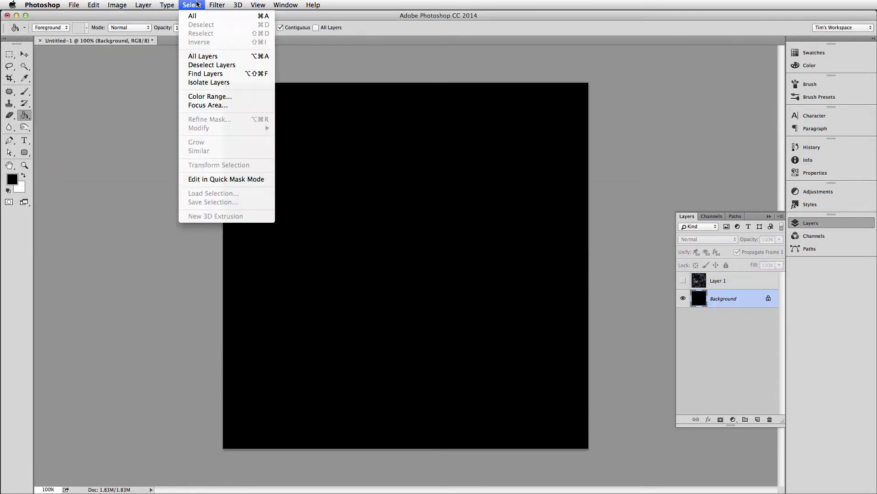
mouse_move(215, 4)
mouse_move(215, 107)
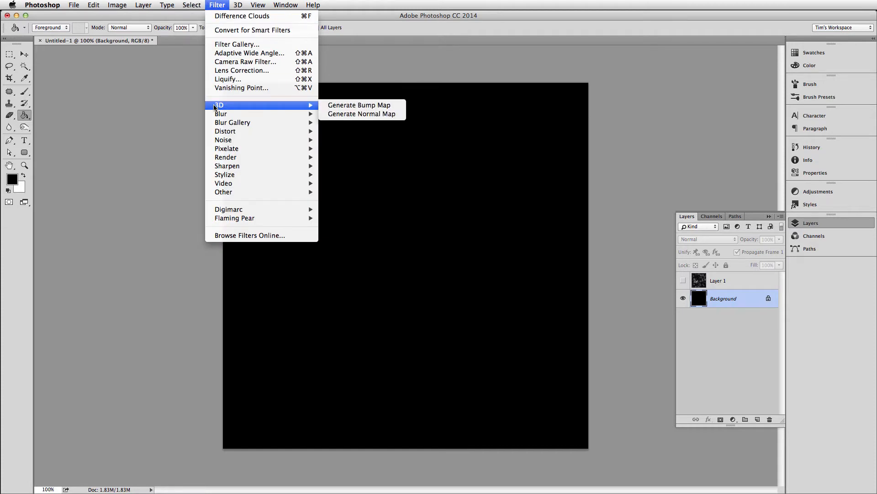
mouse_move(238, 125)
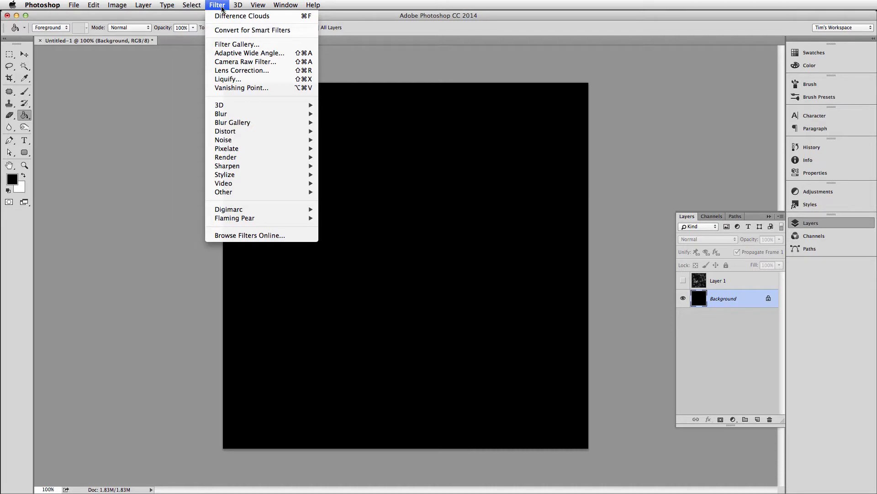
click(233, 44)
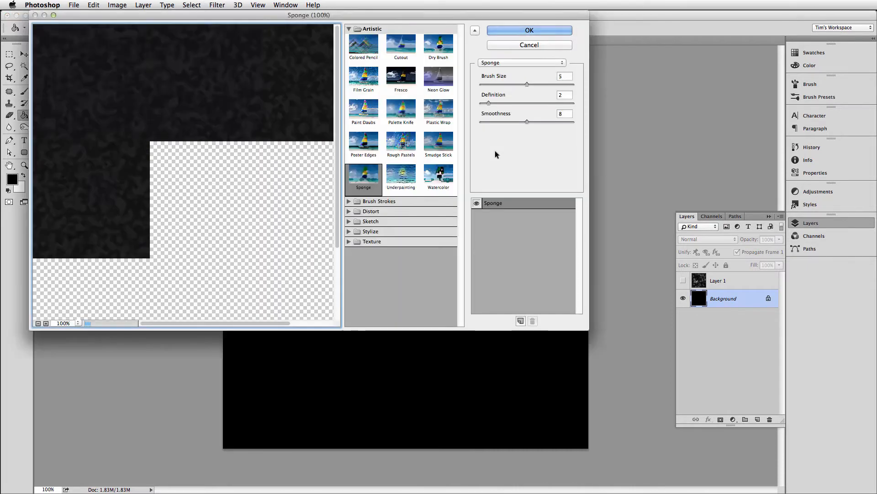
click(363, 178)
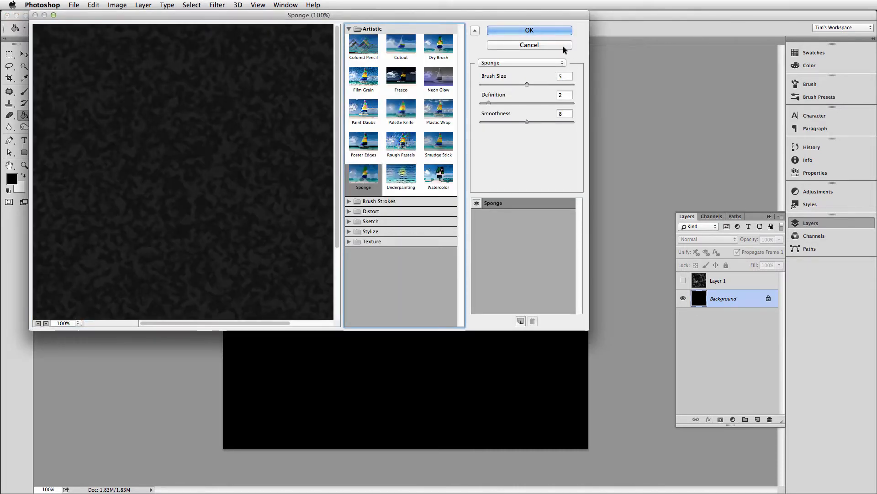
click(530, 30)
Delete the hidden cloud layer, Layer 1.
click(743, 287)
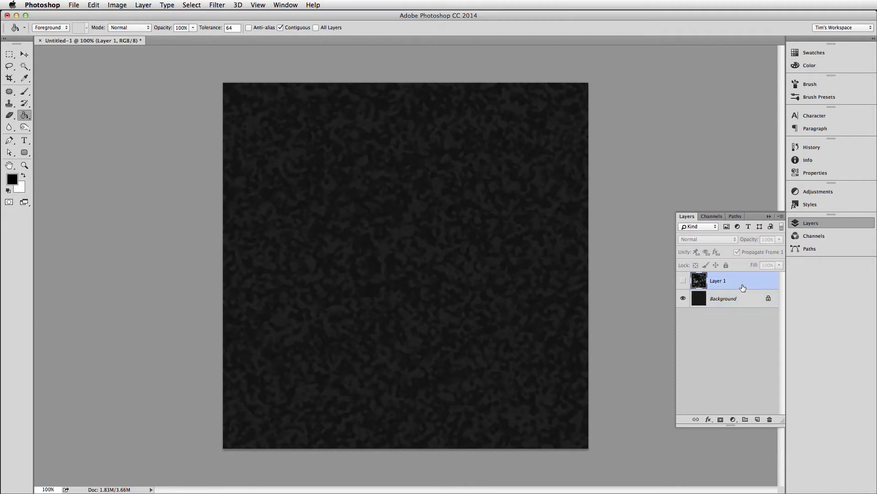
click(771, 420)
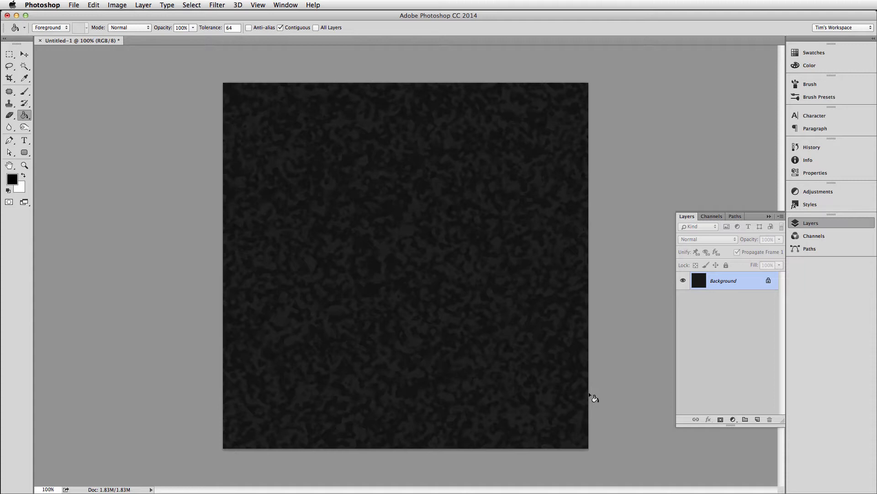
Select a dark area of the sponge texture with the Magic Wand and extend the selection to all similar tones.
key(m)
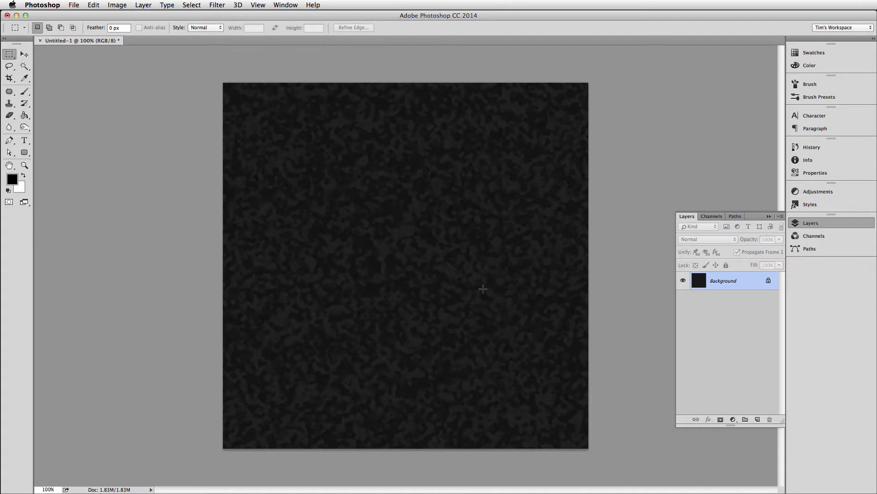
key(w)
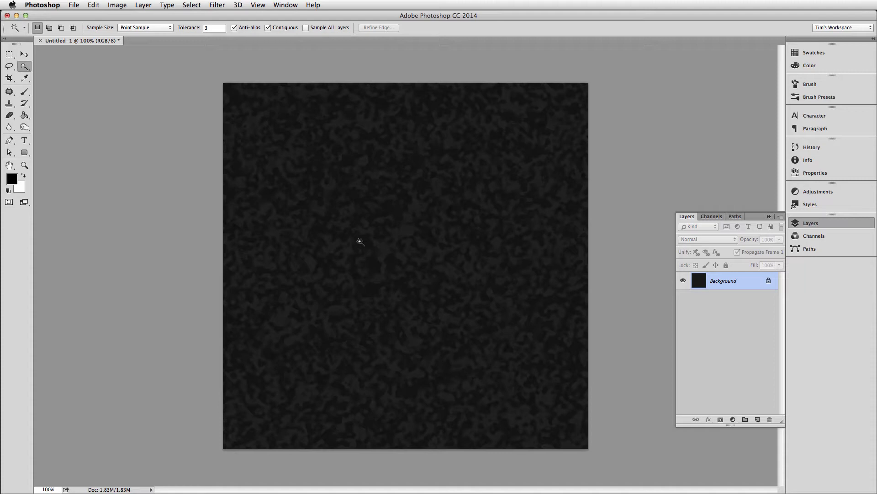
click(360, 241)
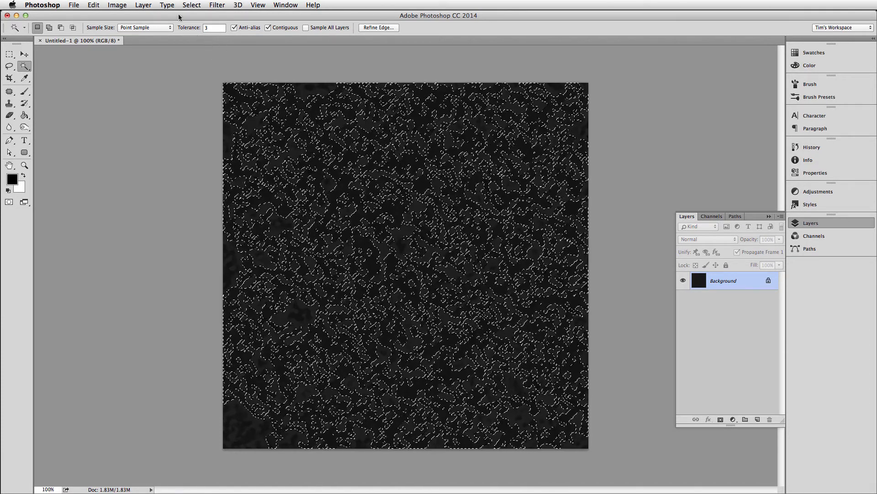
click(192, 5)
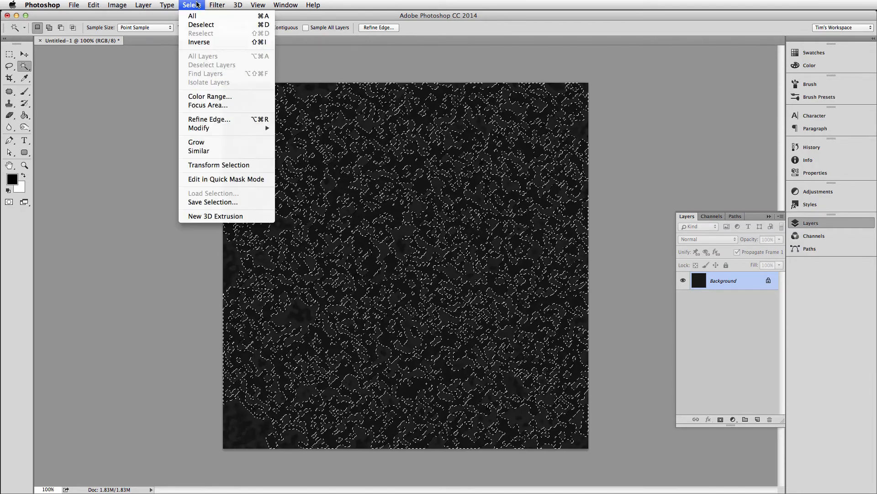
click(204, 151)
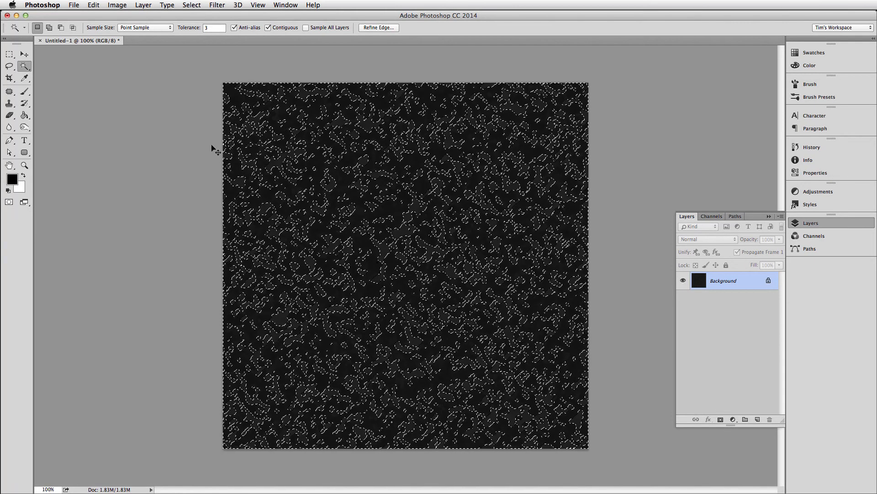
Copy the selected dark areas to a new layer and check them by temporarily hiding the Background.
key(super+j)
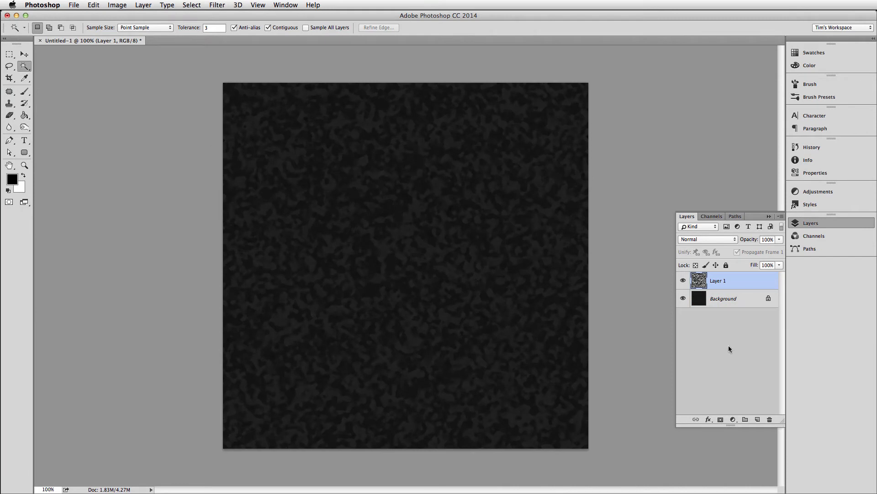
click(683, 298)
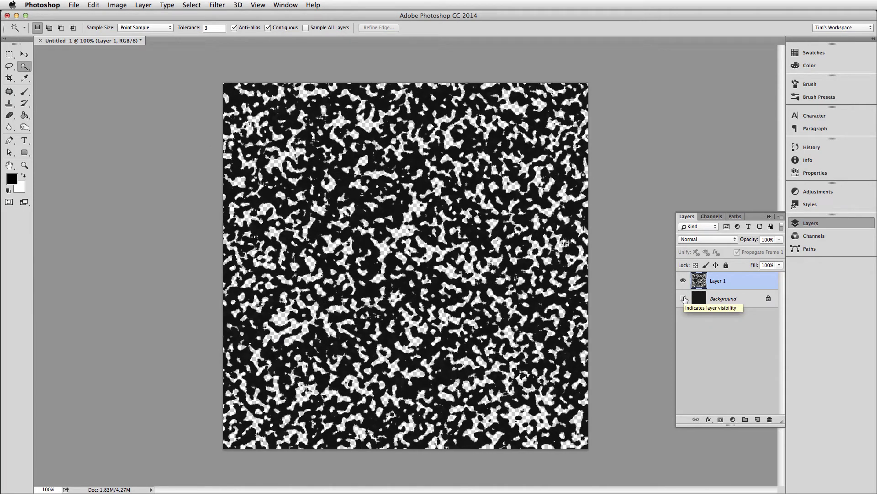
click(683, 298)
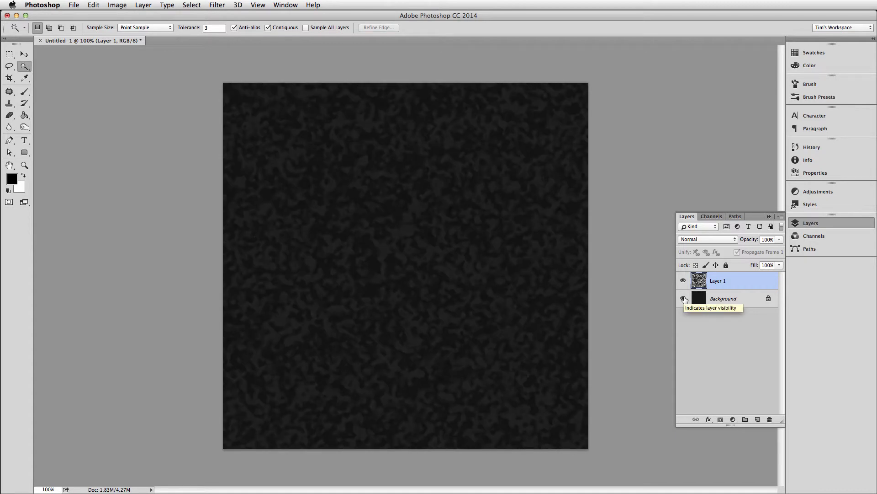
Apply a Gaussian Blur with a 1-pixel radius to Layer 1, keeping the Background hidden only while adjusting it.
click(683, 298)
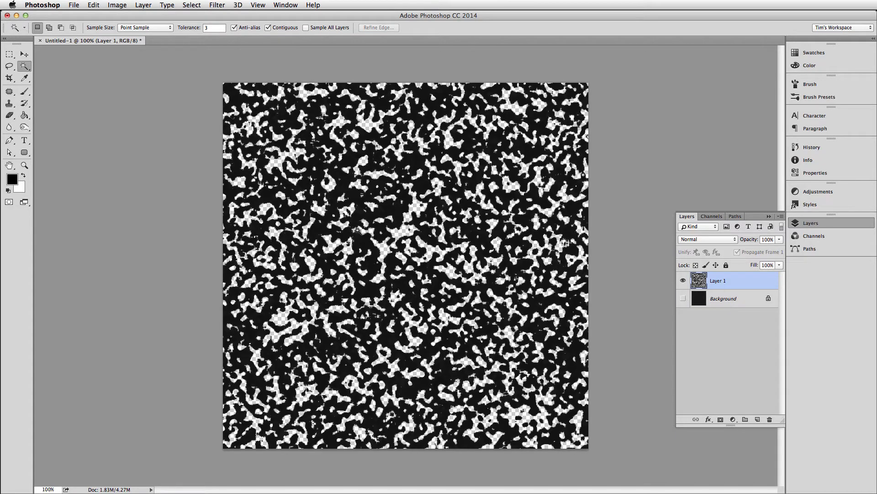
click(218, 6)
mouse_move(255, 113)
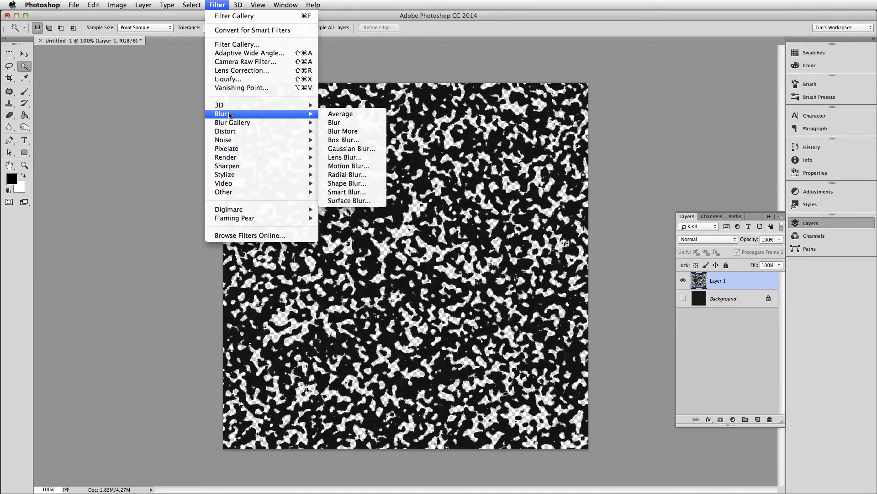
click(342, 148)
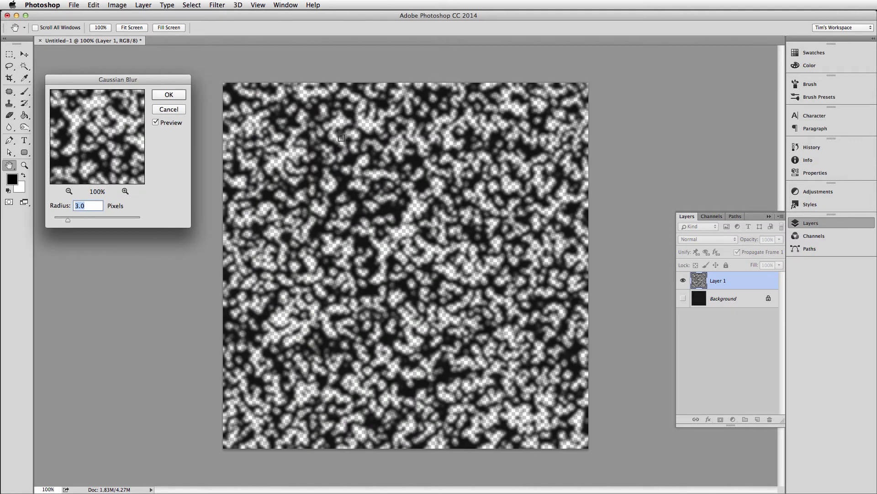
text(.05)
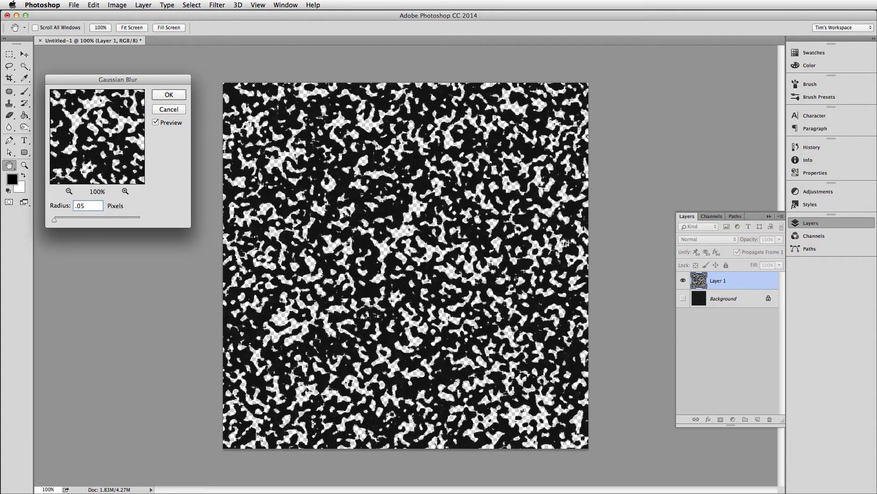
key(BackSpace)
key(BackSpace)
text(1)
key(BackSpace)
key(BackSpace)
text(1)
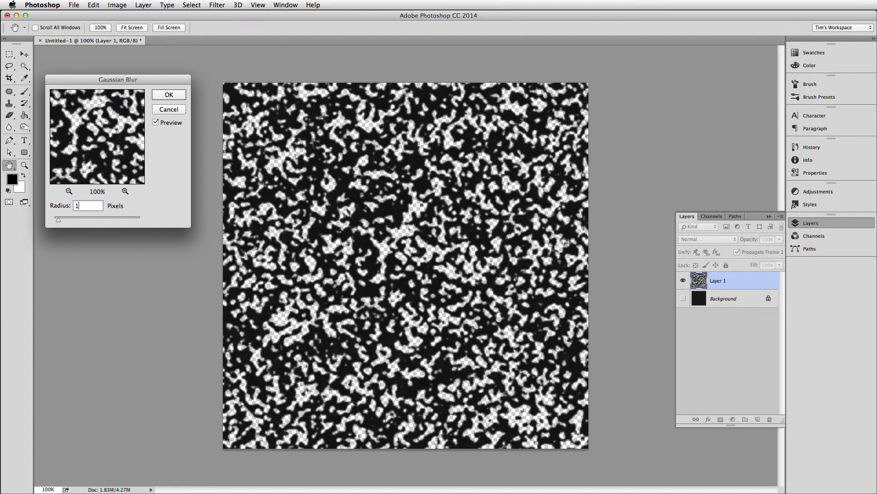
key(Return)
key(w)
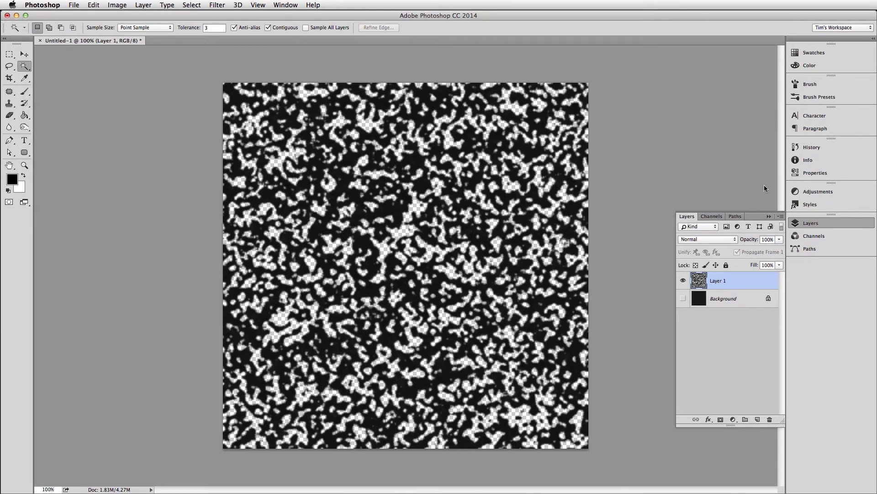
click(684, 298)
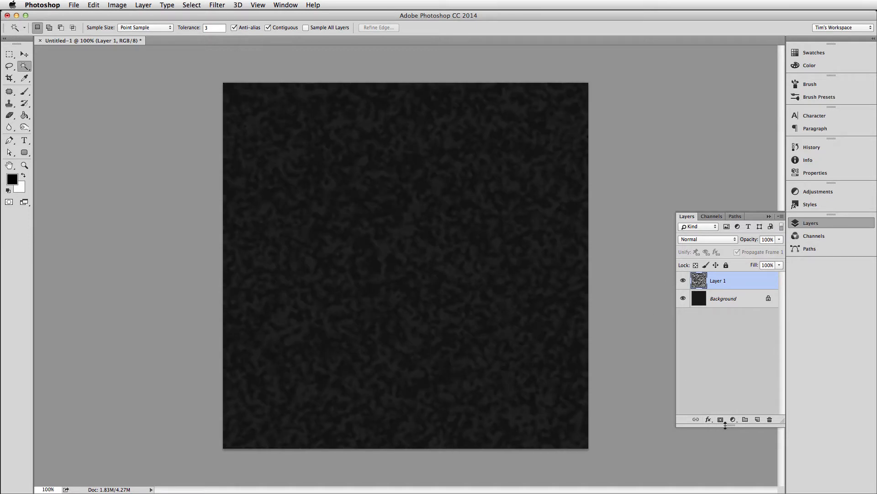
Try a Bevel & Emboss effect on Layer 1 with Size 0 px and Soften 7 px.
drag(723, 426, 723, 349)
click(708, 344)
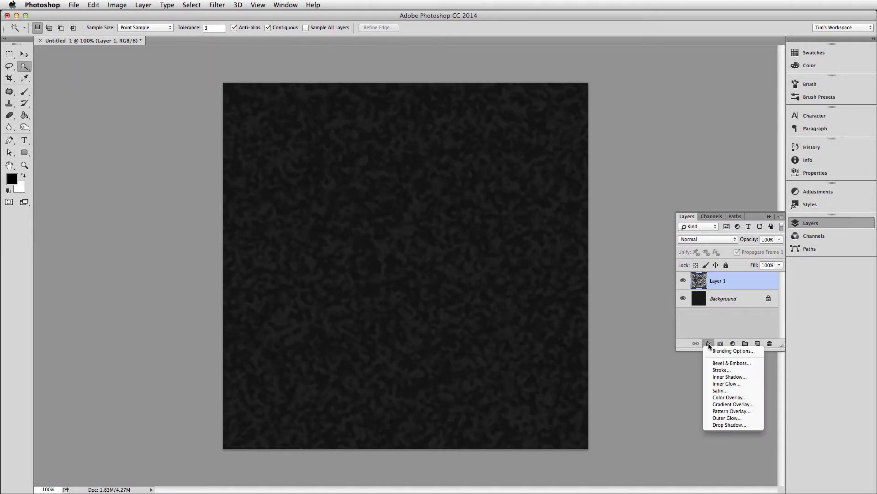
click(719, 364)
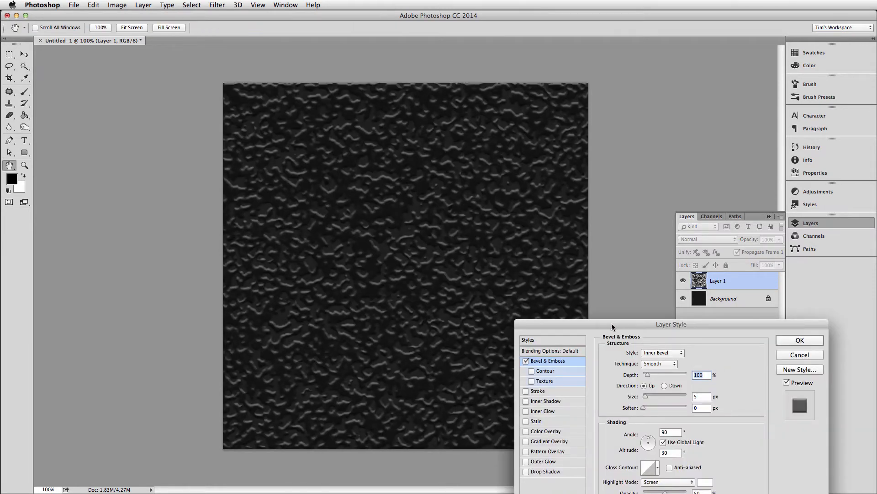
drag(612, 322, 691, 191)
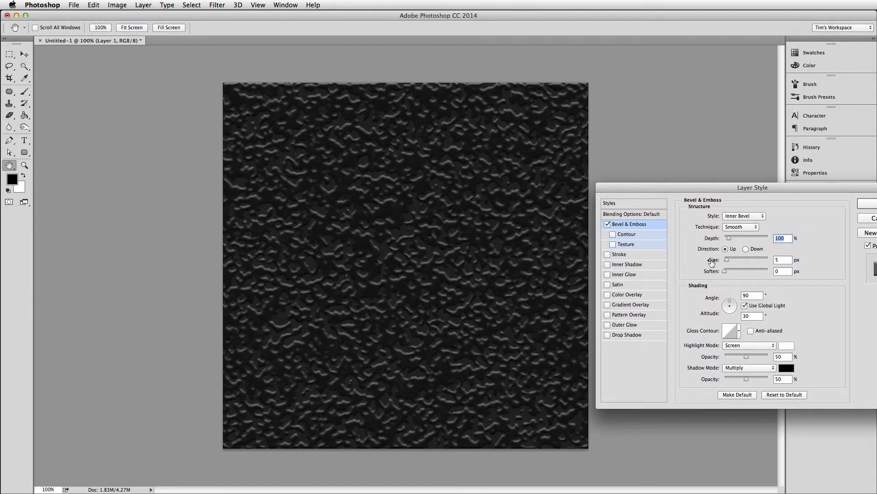
drag(725, 258, 724, 261)
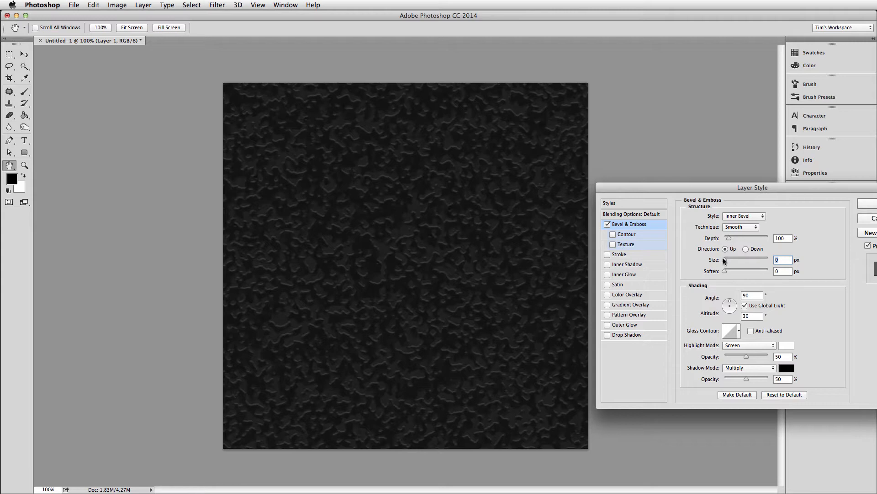
drag(725, 272, 744, 272)
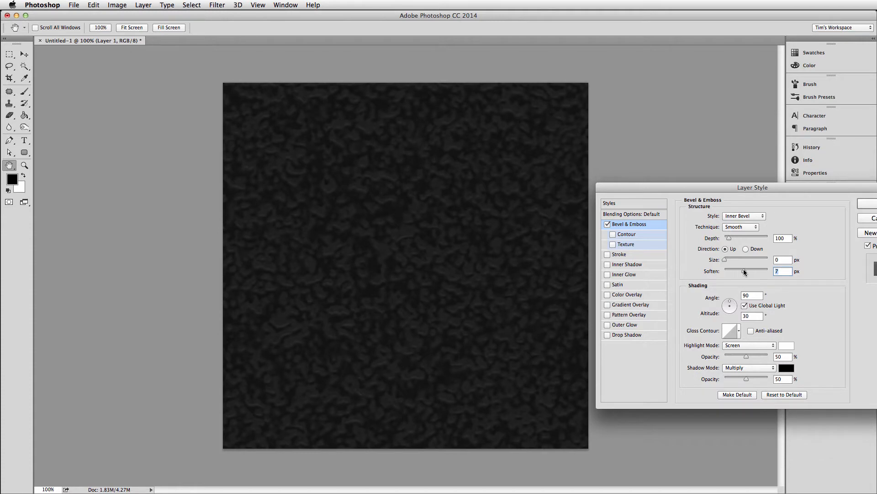
Set the bevel's shading angle to 135° and its altitude to 50°.
drag(730, 295, 727, 304)
drag(727, 301, 728, 307)
drag(728, 305, 729, 307)
drag(728, 308, 727, 307)
drag(728, 306, 728, 305)
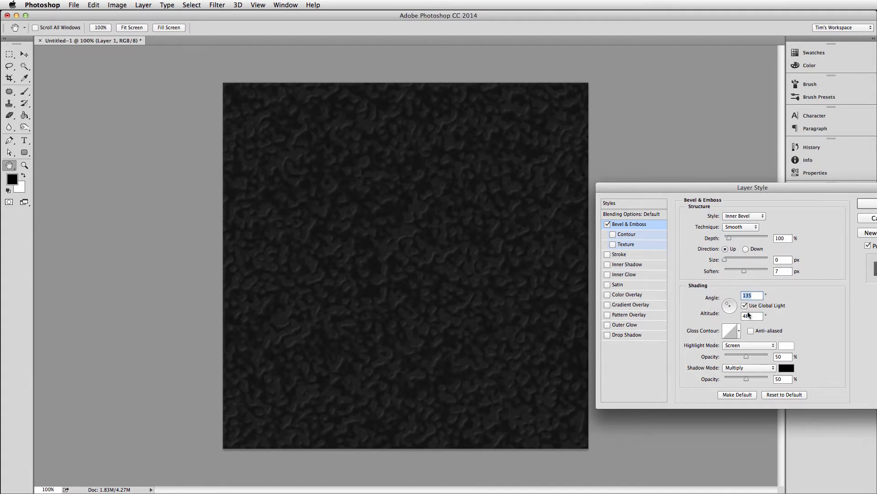
key(Tab)
text(50)
key(Tab)
Try several Gloss Contour presets for the bevel and settle on Rounded Steps.
click(738, 333)
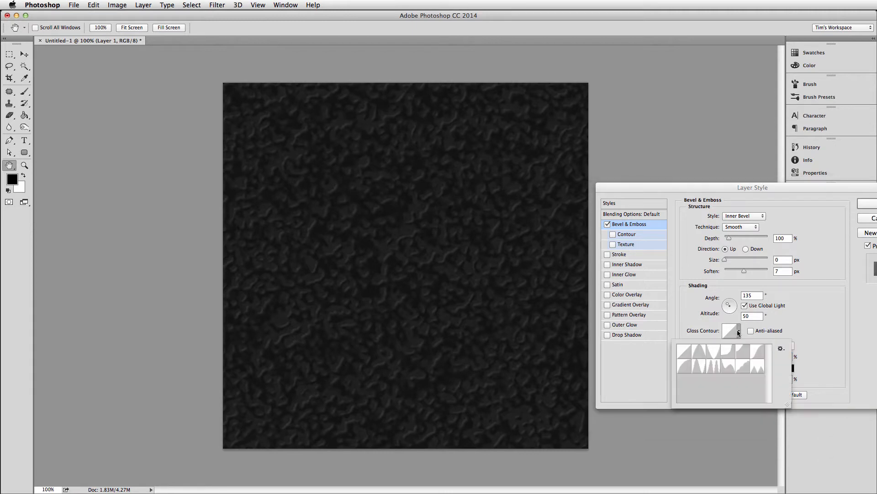
click(701, 352)
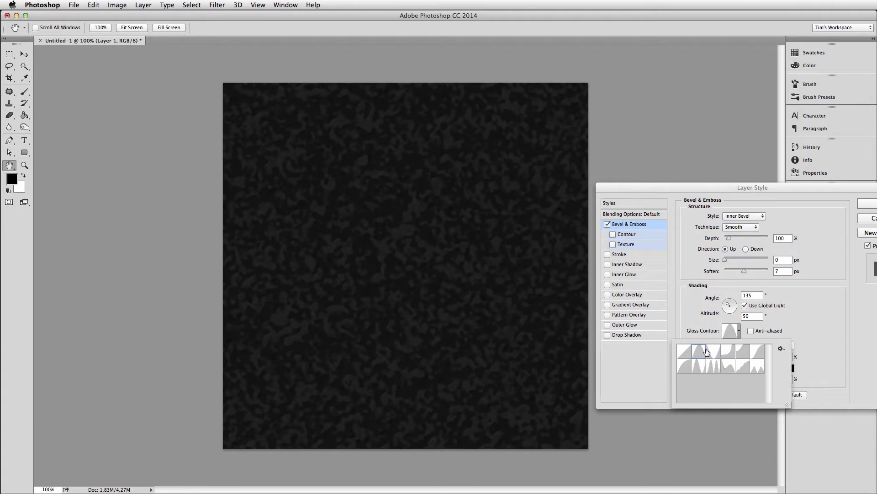
click(744, 353)
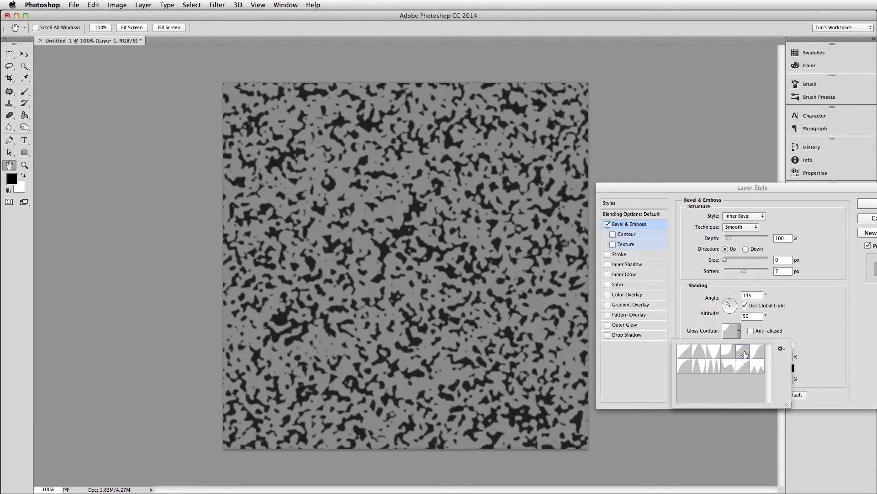
click(757, 351)
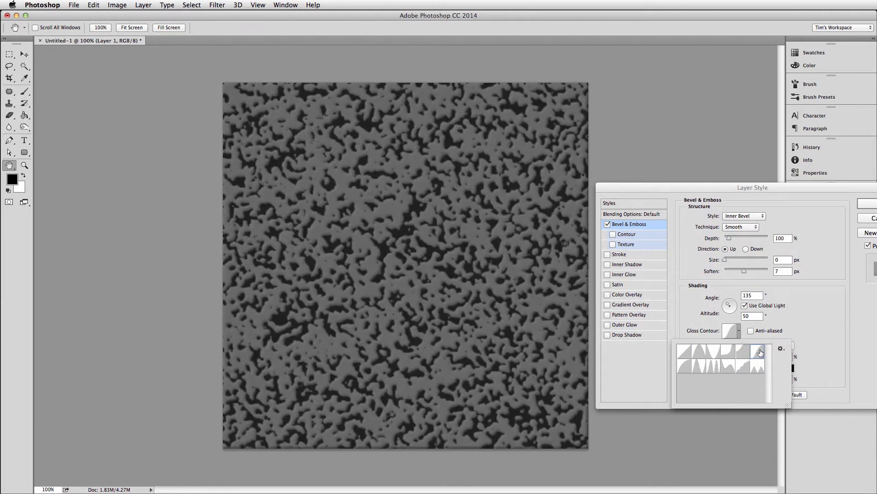
click(682, 369)
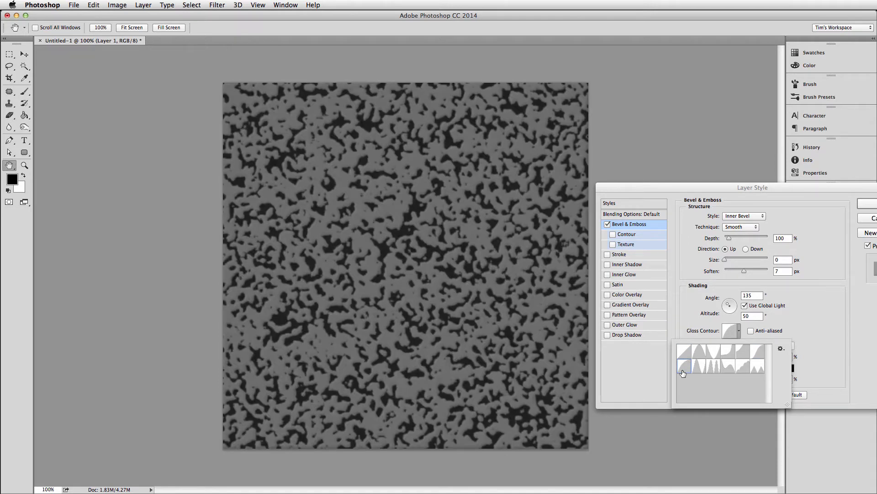
click(699, 351)
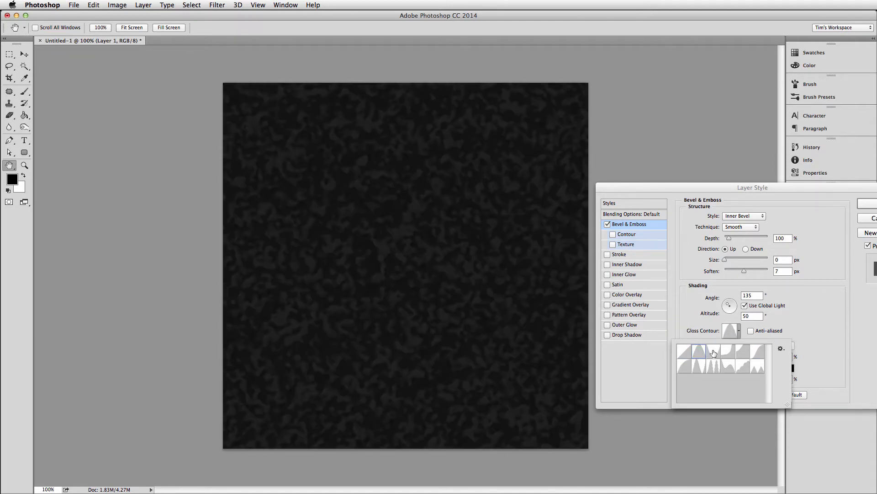
click(714, 352)
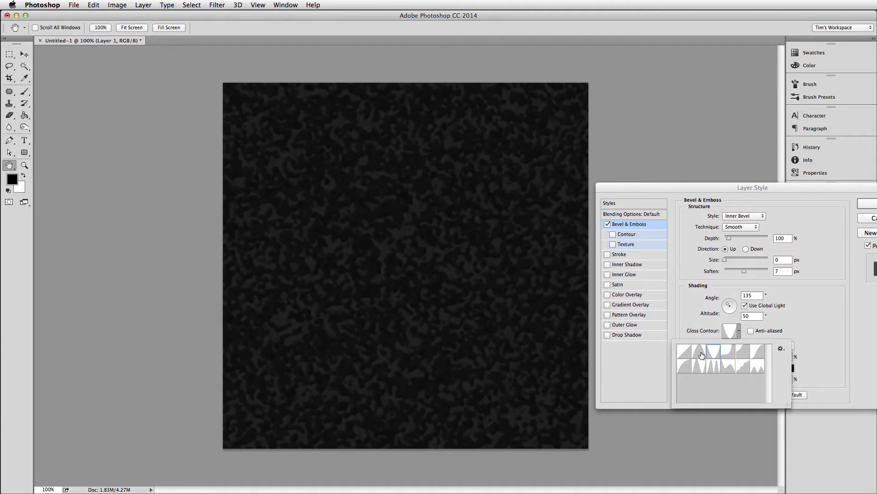
click(698, 355)
click(687, 356)
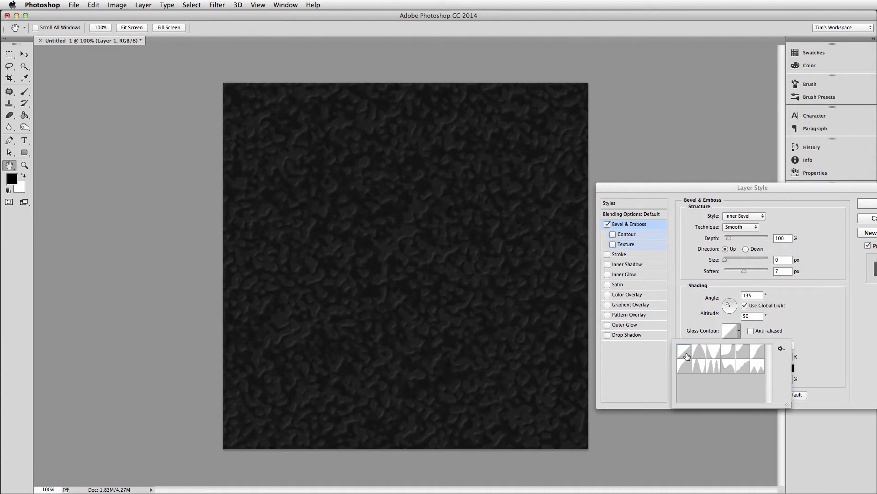
click(756, 370)
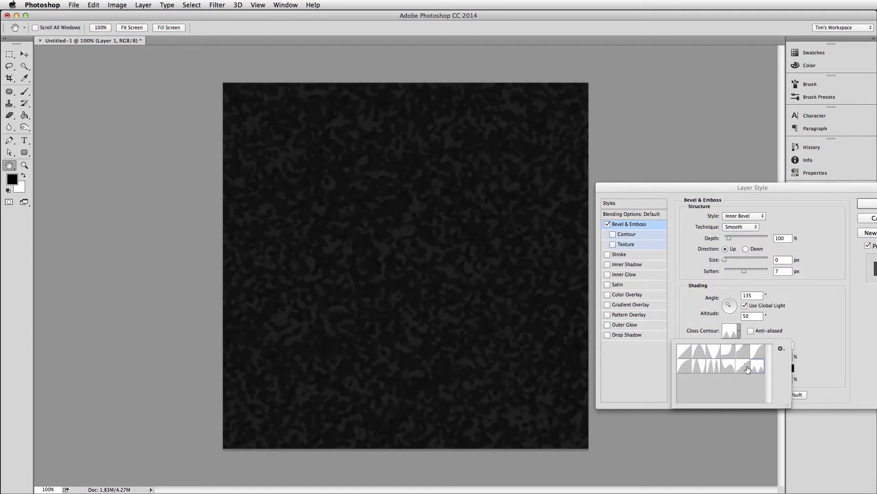
click(748, 369)
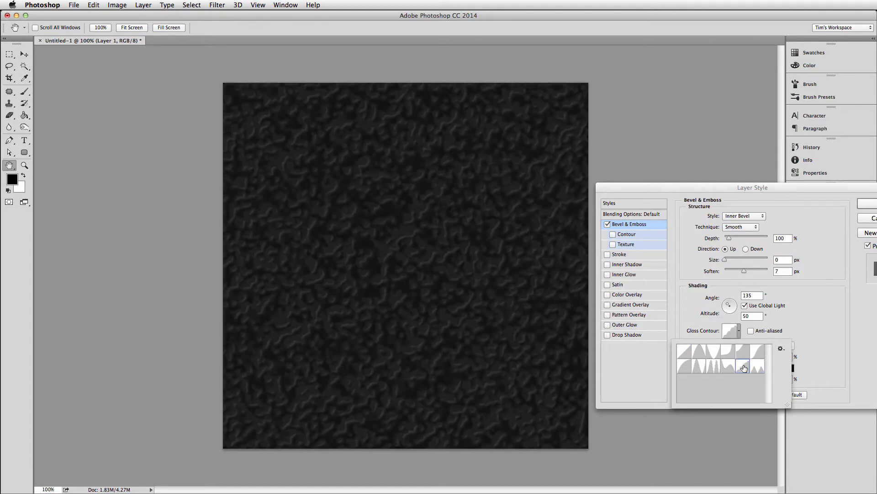
Try different Size and Soften amounts for the smooth bevel, ending at Size 0 px and Soften 6 px.
click(745, 273)
drag(745, 273, 733, 276)
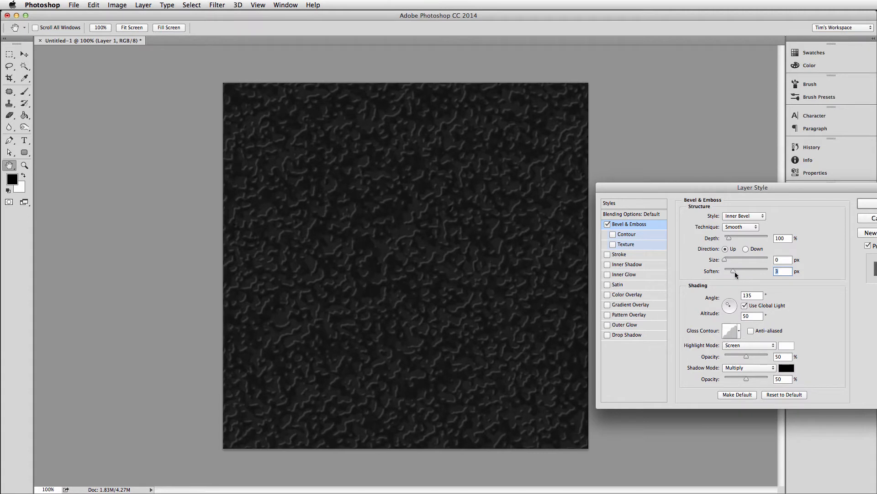
mouse_move(734, 273)
mouse_down()
mouse_move(744, 274)
mouse_move(729, 261)
mouse_up()
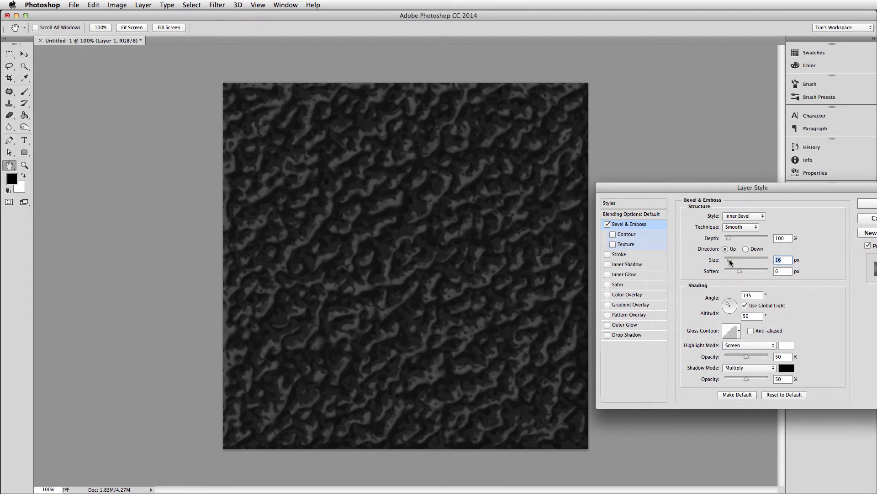
drag(730, 261, 724, 264)
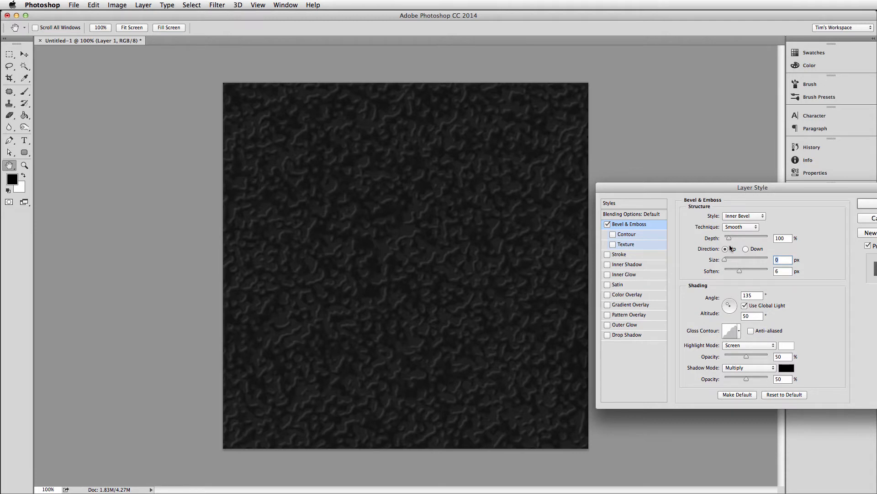
Switch the bevel technique to Chisel Hard with Size 2 px and Soften 7 px.
click(734, 227)
click(737, 234)
drag(727, 261, 732, 273)
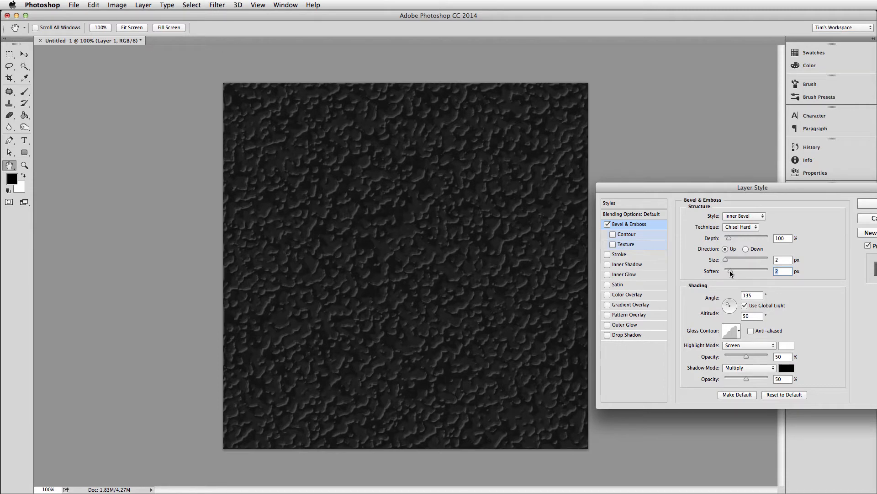
drag(730, 273, 741, 272)
Try the straight-line Gloss Contour with Soften 1 px, and discard all the layer style changes.
click(729, 330)
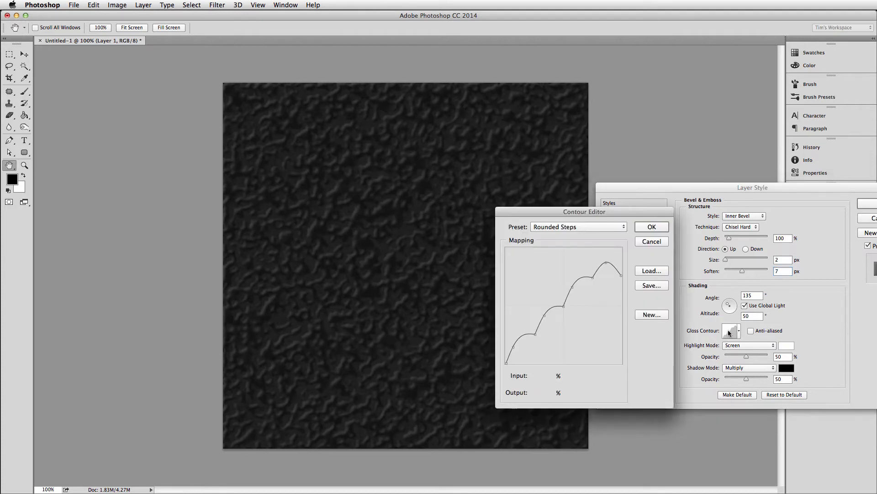
click(667, 230)
click(739, 331)
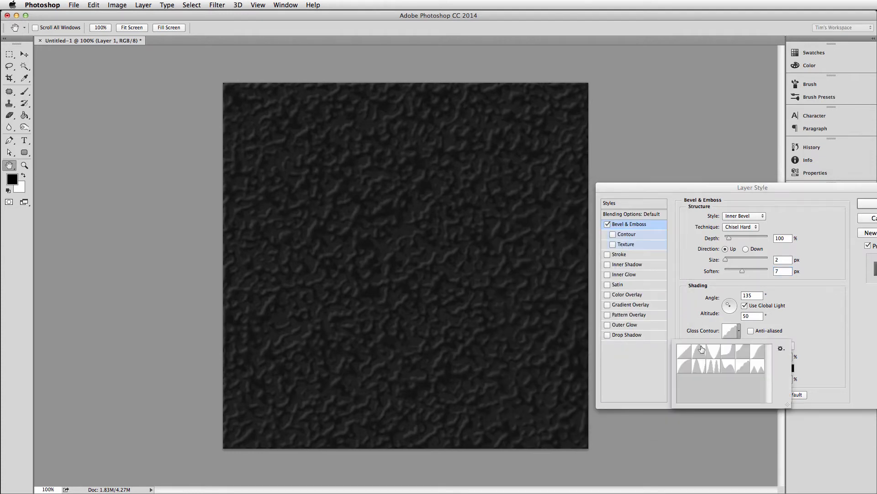
click(684, 351)
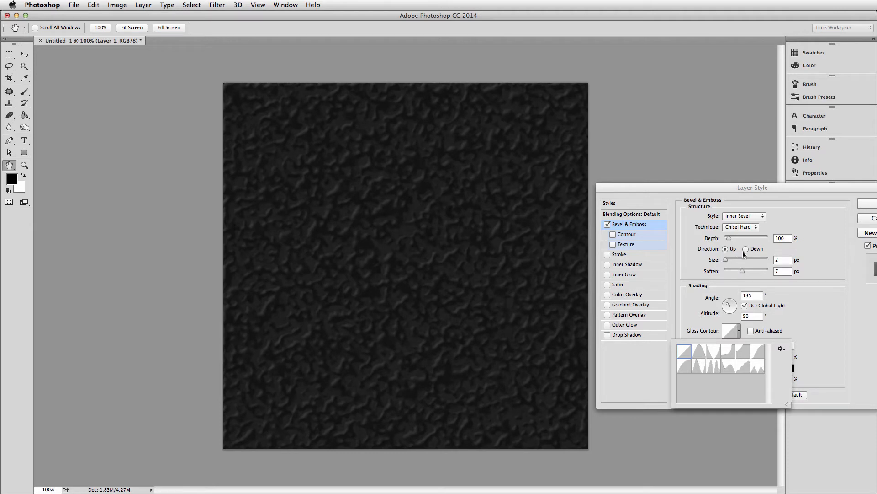
click(741, 271)
drag(741, 271, 728, 271)
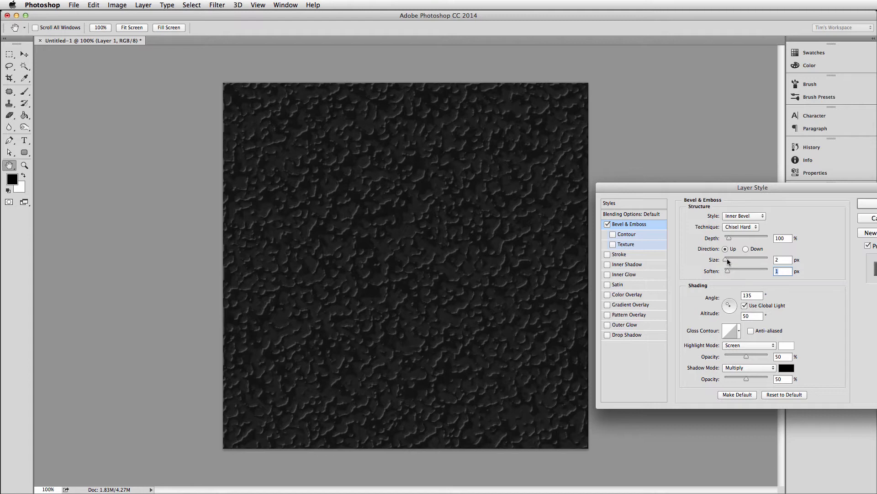
click(869, 219)
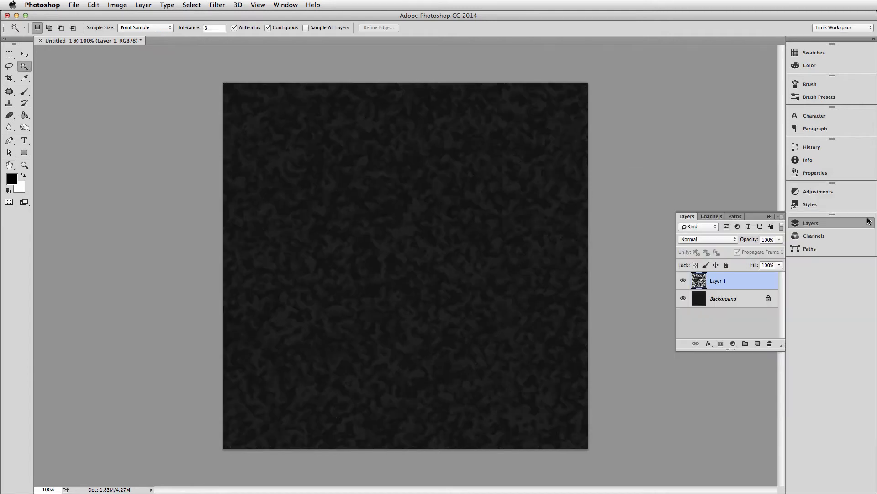
Add a Bevel & Emboss style to Layer 1 as a smooth inner bevel with Size 0 px.
click(709, 343)
click(712, 350)
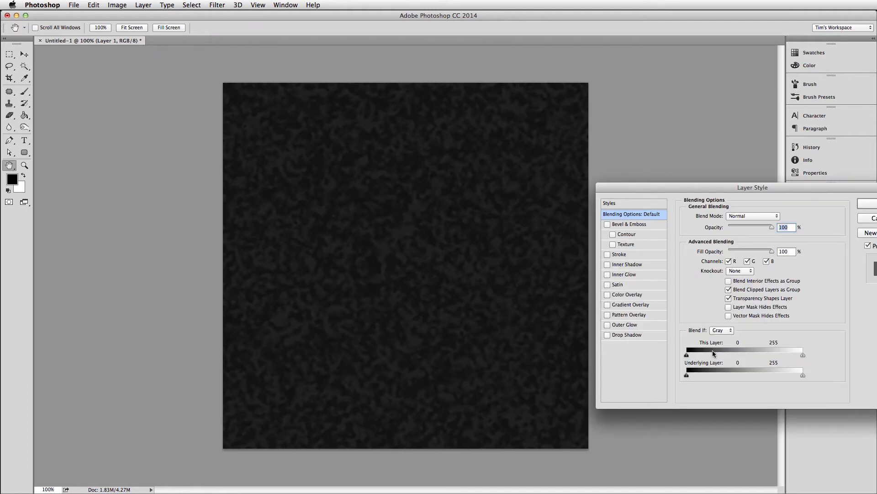
drag(630, 187, 616, 173)
click(591, 211)
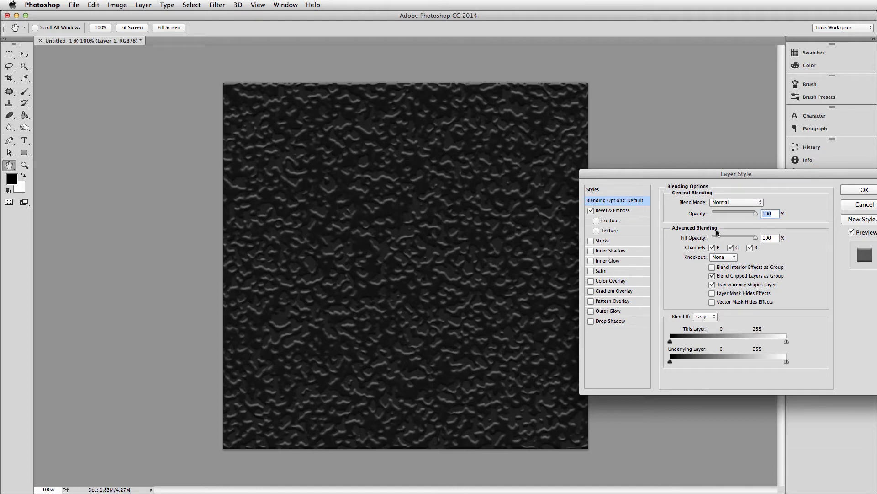
click(622, 213)
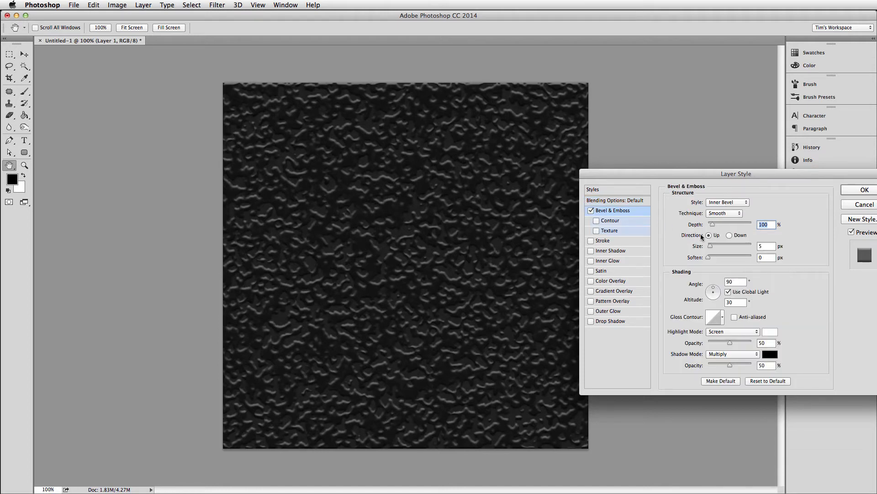
drag(711, 247, 708, 245)
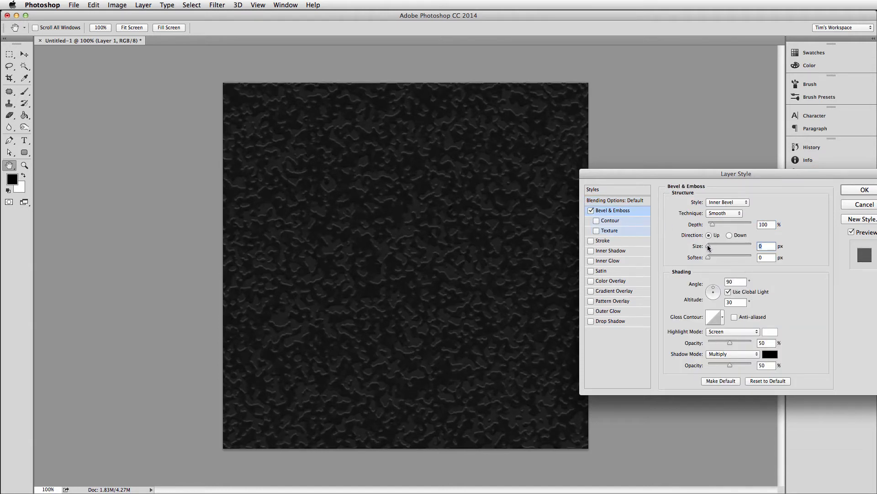
Set the bevel's shading angle to 135° and altitude to 50°, and apply the layer style.
double_click(733, 281)
text(135)
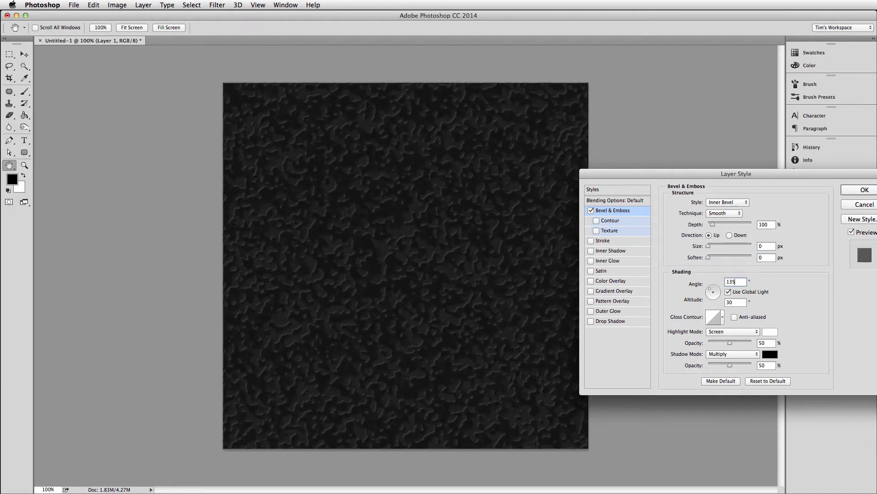
key(Tab)
text(50)
key(Return)
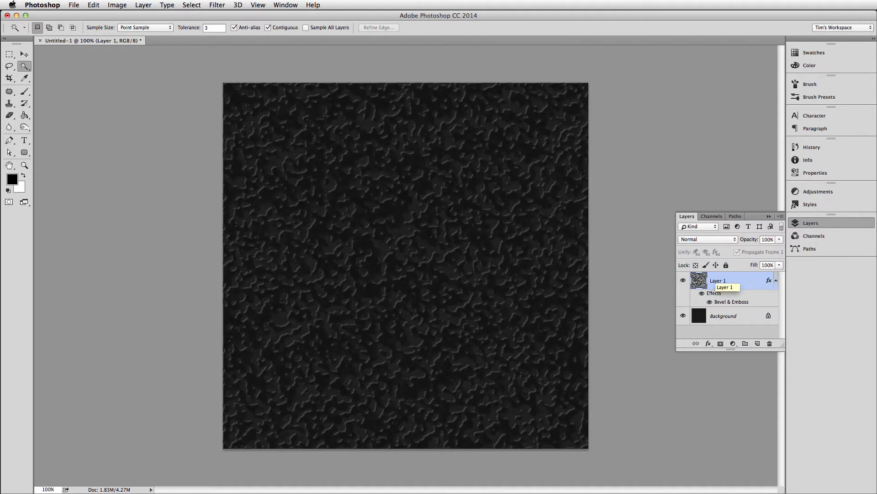
Create a new empty layer directly above the Background layer.
drag(745, 352, 745, 401)
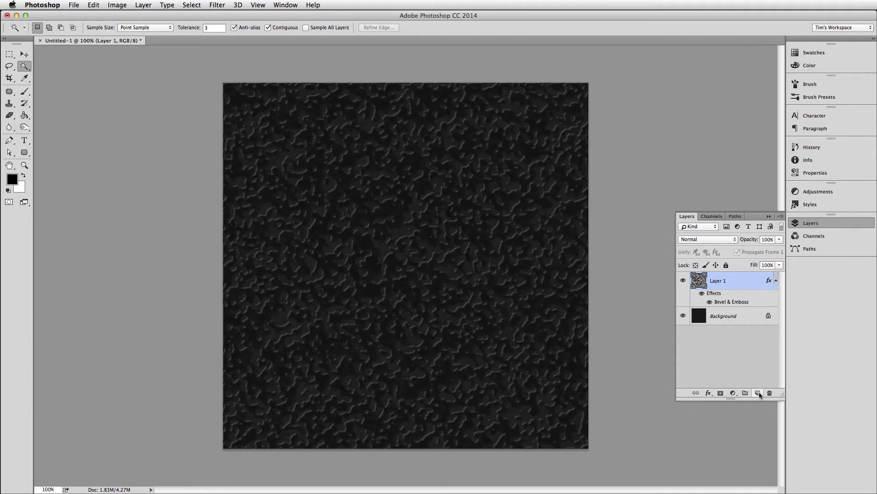
click(716, 318)
click(758, 393)
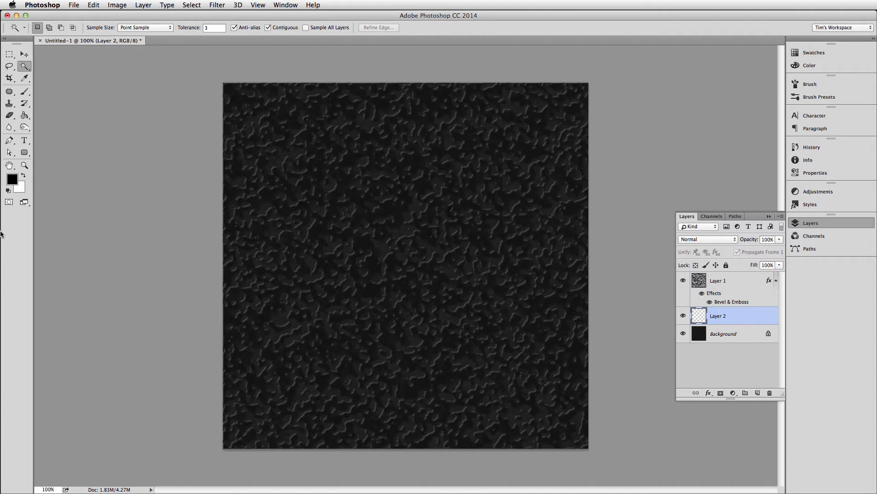
Set the background color to a dark red, starting from 340707 and picking a slightly less saturated shade.
click(21, 189)
click(369, 182)
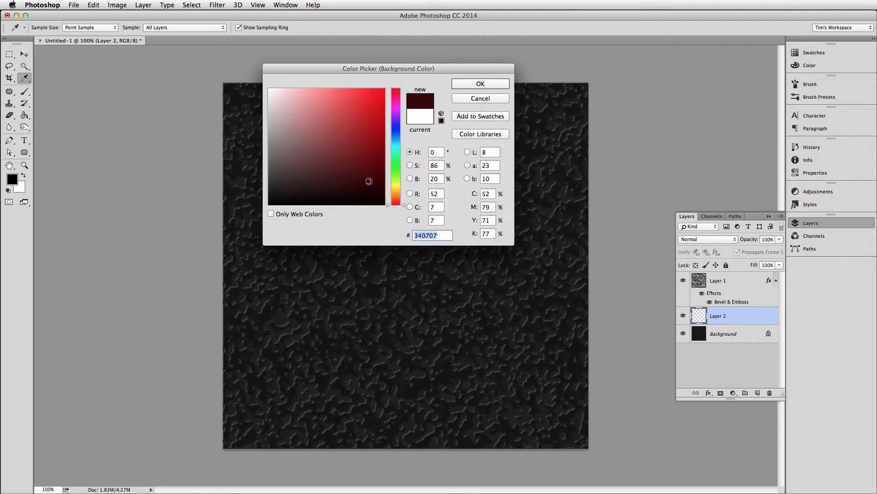
click(480, 83)
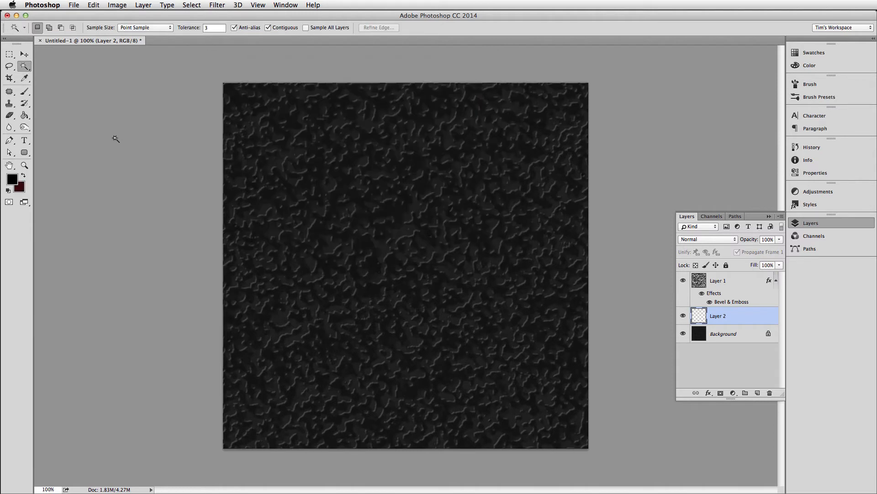
click(20, 188)
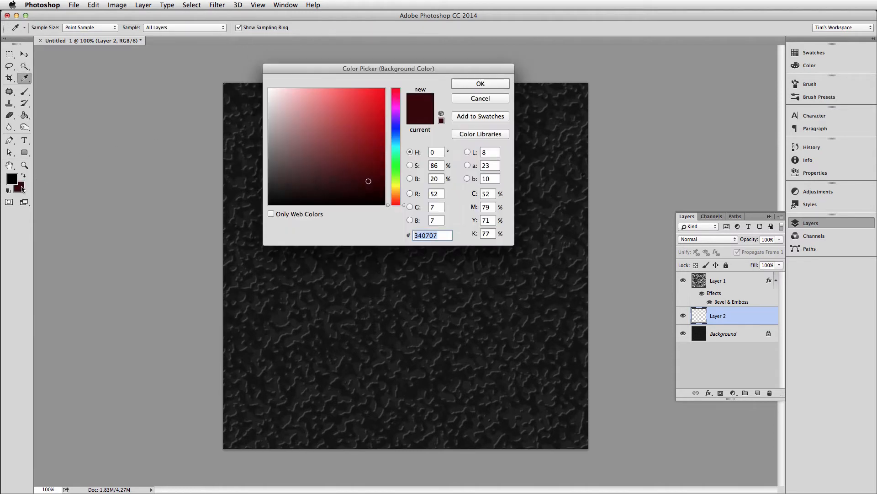
click(357, 181)
click(464, 85)
key(w)
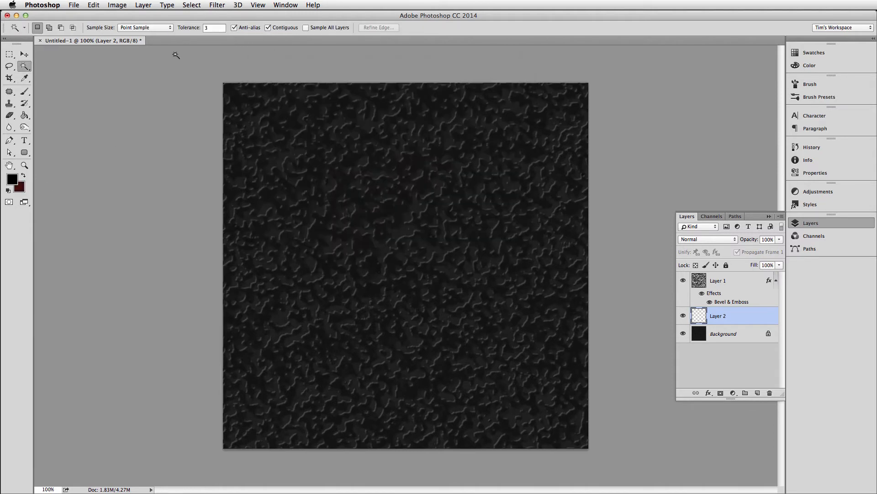
Render Clouds on Layer 2 using the black foreground and dark red background colors.
click(217, 4)
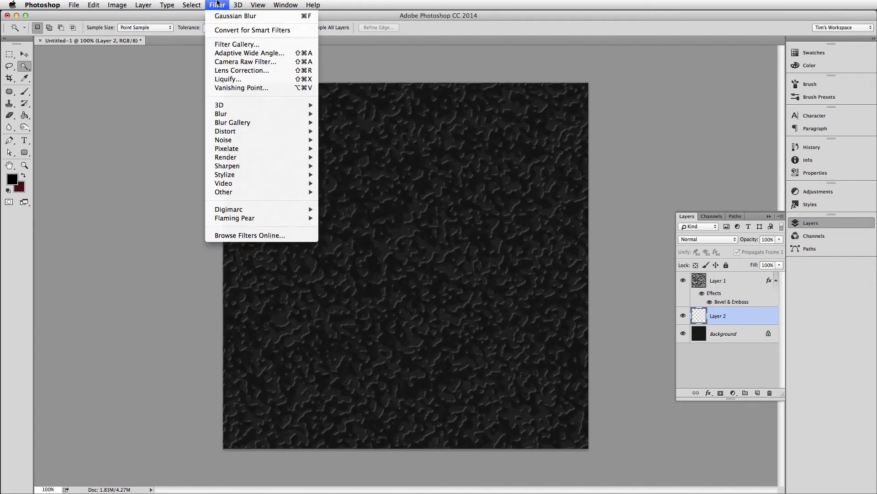
mouse_move(224, 157)
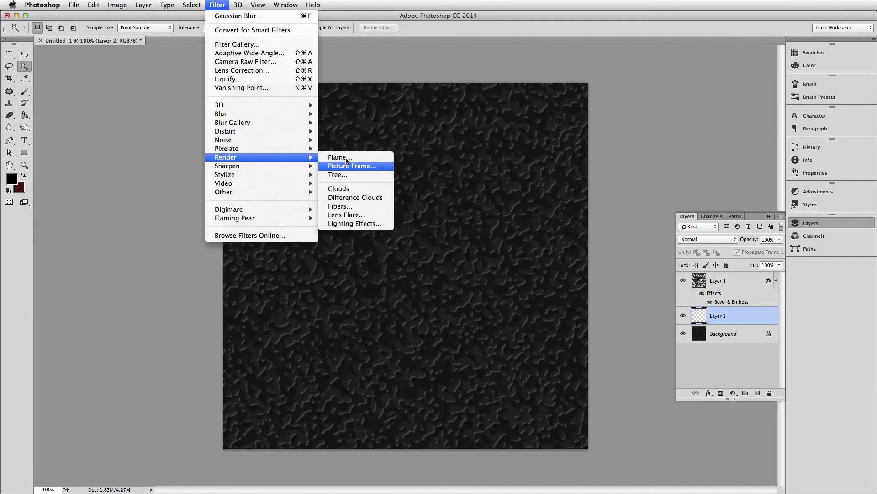
click(336, 190)
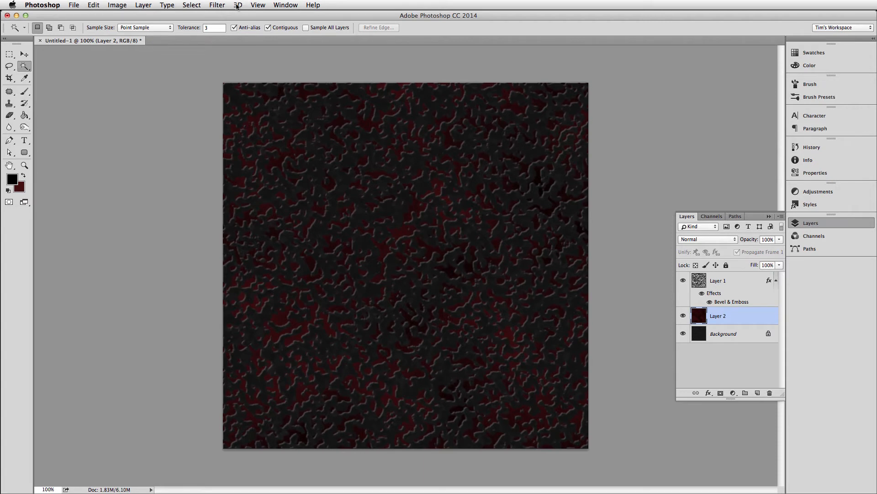
Apply the Sponge filter to Layer 2 with Brush Size 5, Definition 2 and Smoothness 8.
click(259, 5)
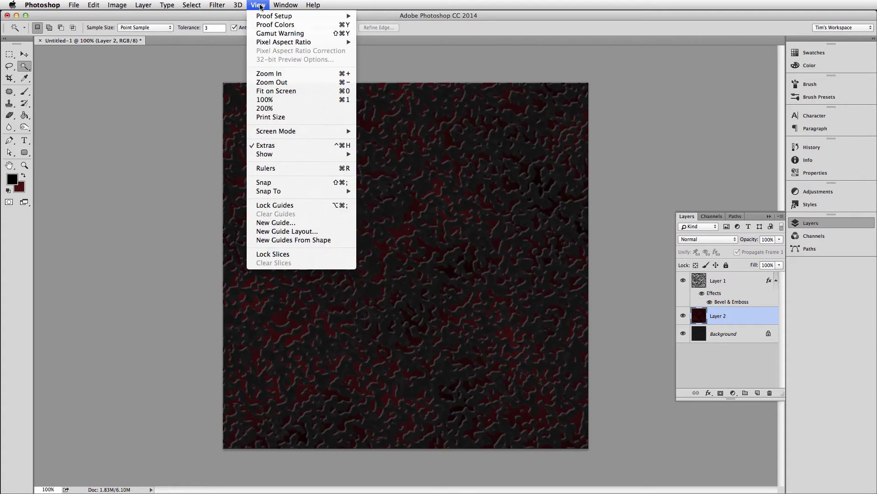
mouse_move(238, 5)
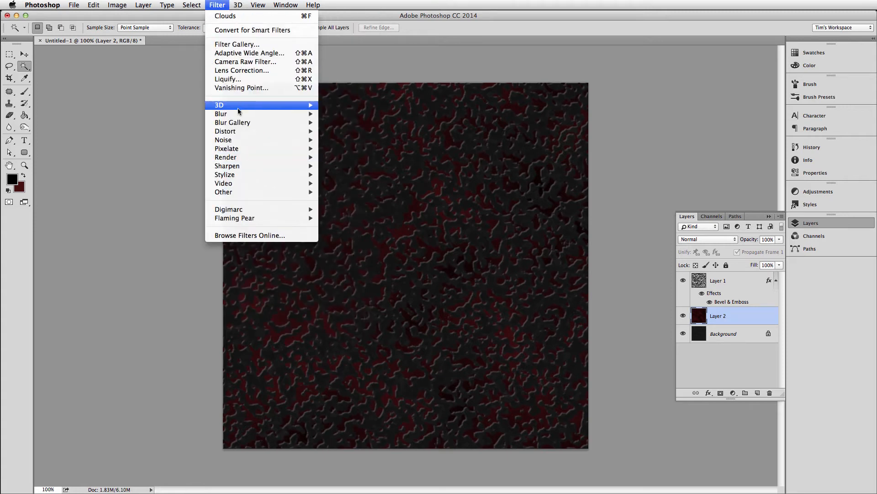
mouse_move(238, 108)
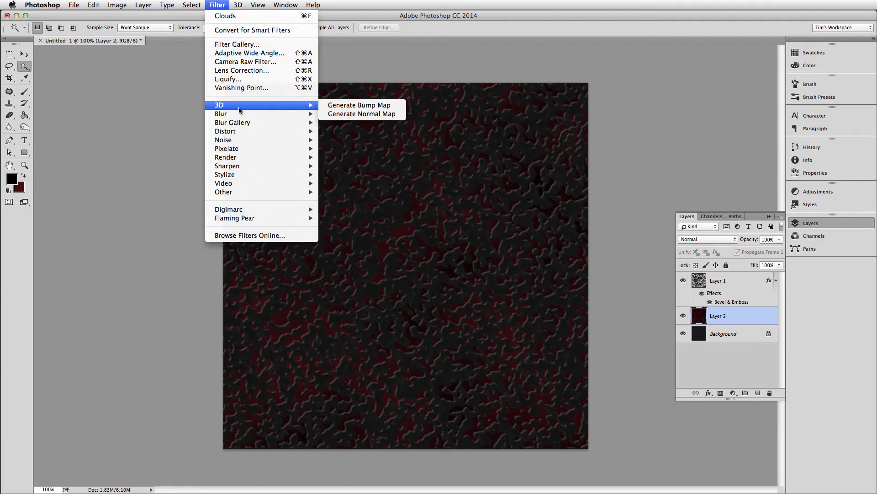
click(237, 44)
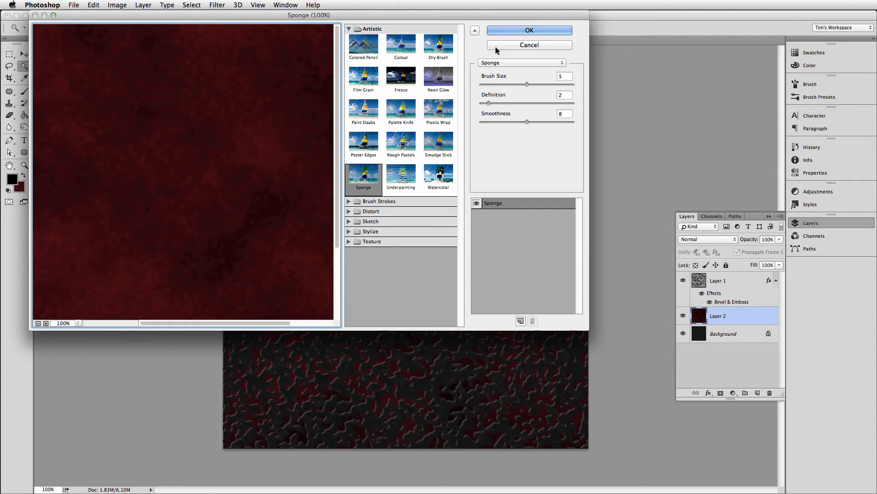
click(505, 29)
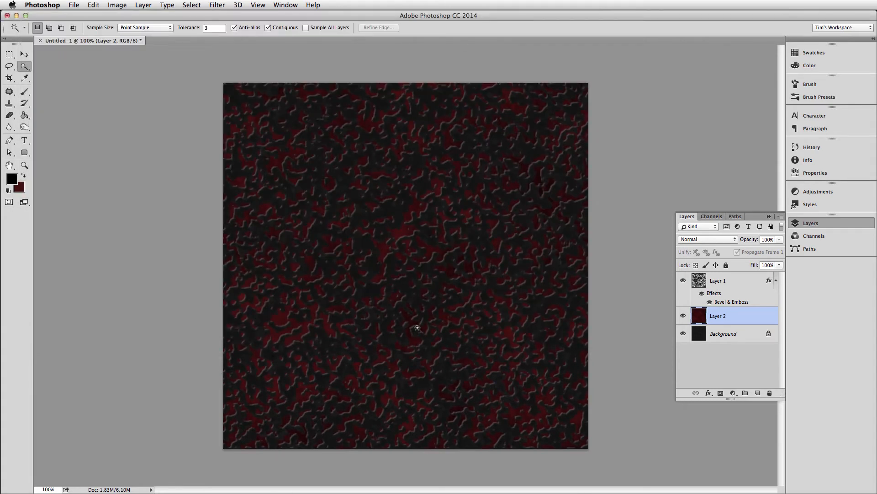
Preview Rough Pastels and Palette Knife on Layer 2, and apply Film Grain with Grain 4, Highlight Area 0 and Intensity 10.
click(216, 5)
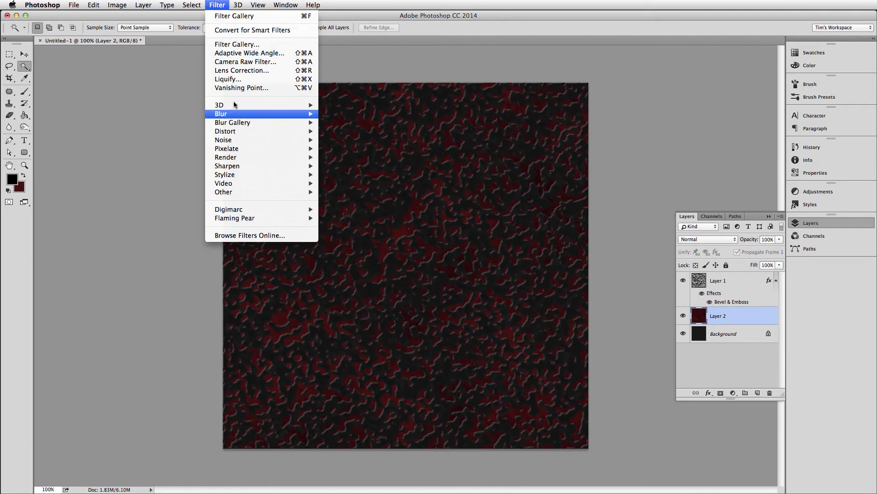
click(235, 44)
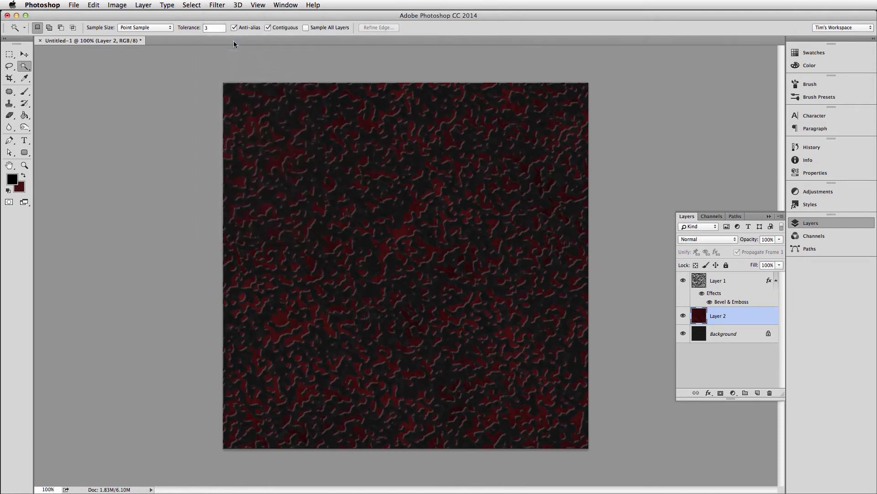
click(391, 143)
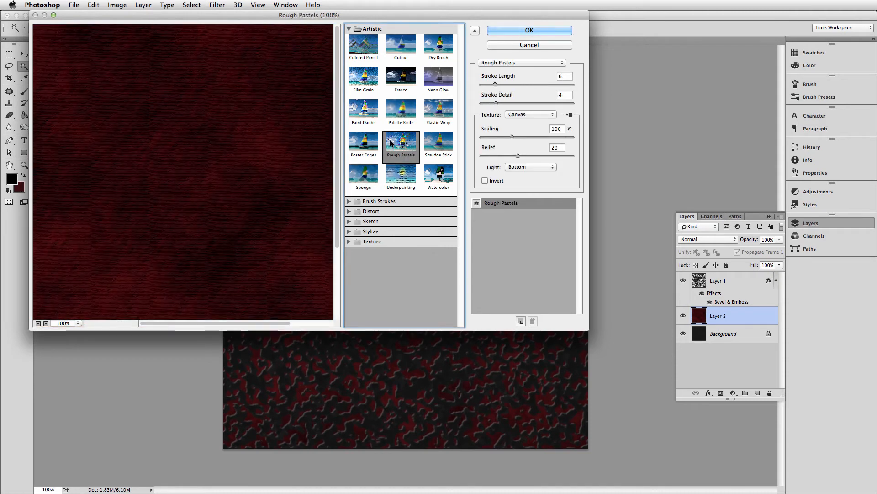
click(401, 117)
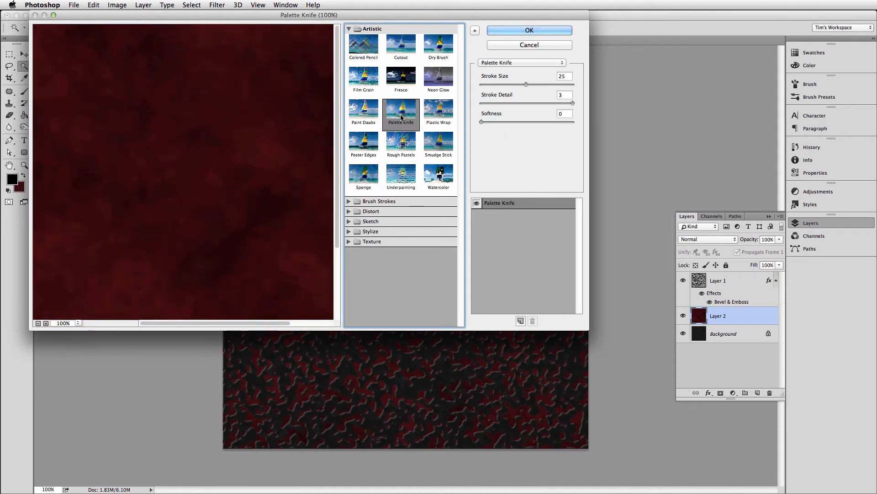
click(363, 78)
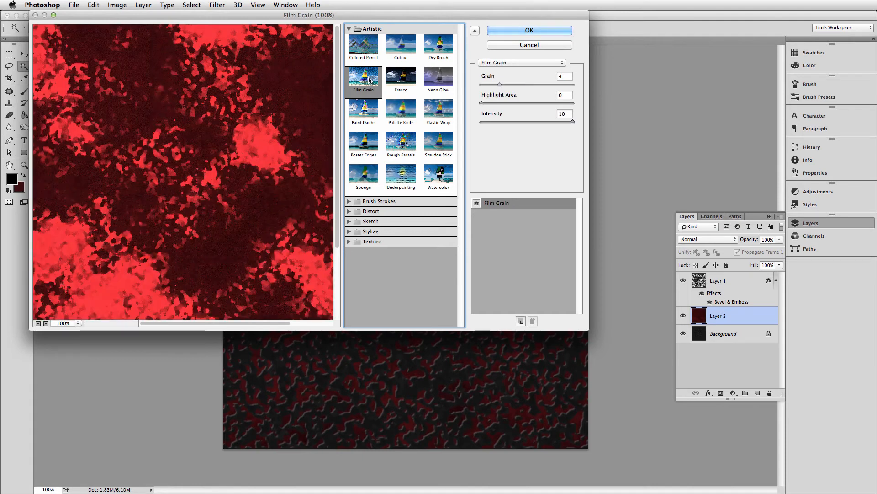
click(538, 30)
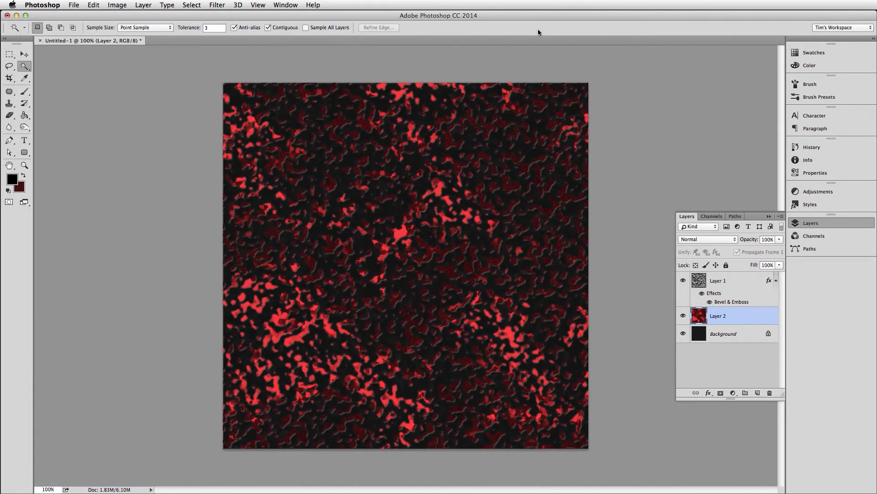
Try 20% opacity on Layer 2 and reduce it to 8%.
click(766, 239)
text(20)
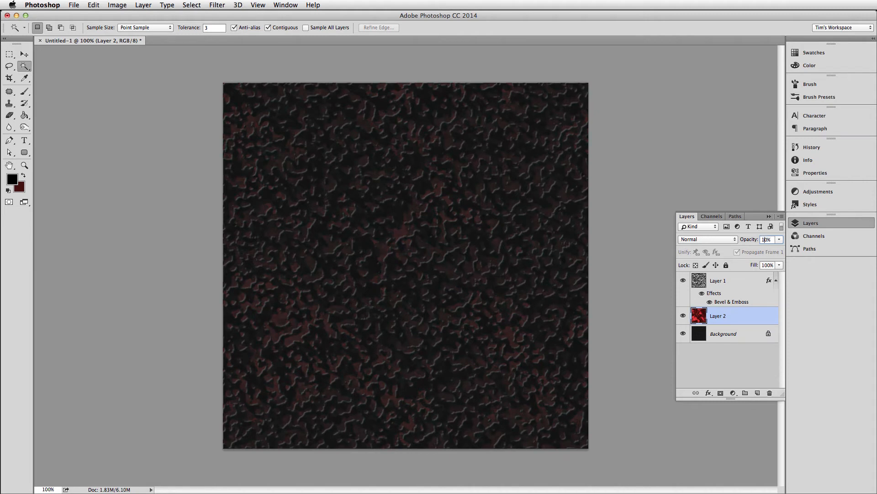
click(755, 236)
text(8)
Increase the saturation of Layer 2 with a Hue/Saturation adjustment.
key(super+u)
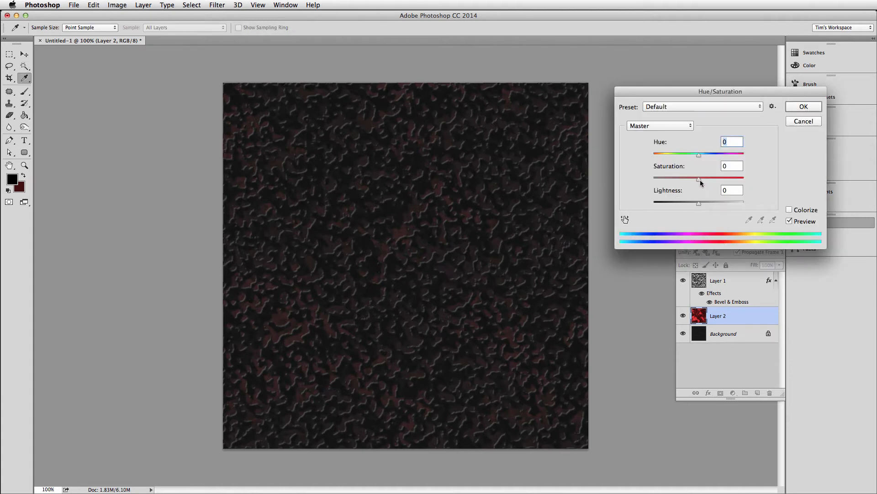
drag(700, 180, 721, 175)
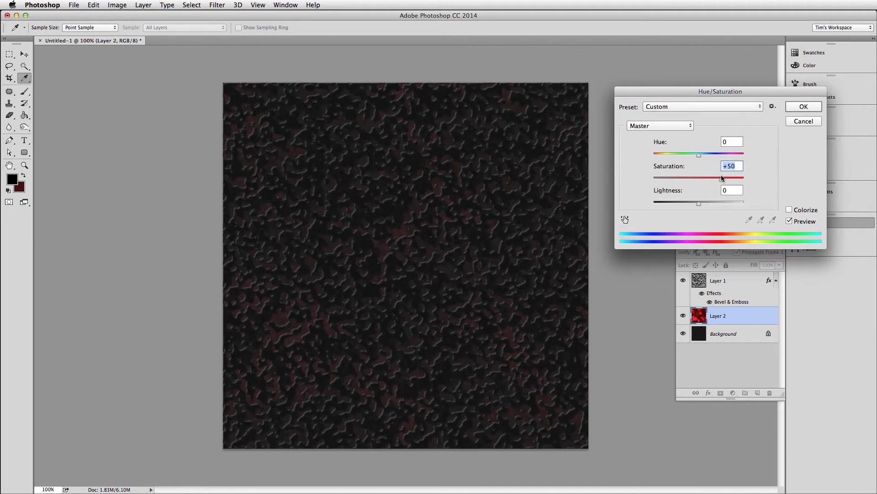
click(797, 107)
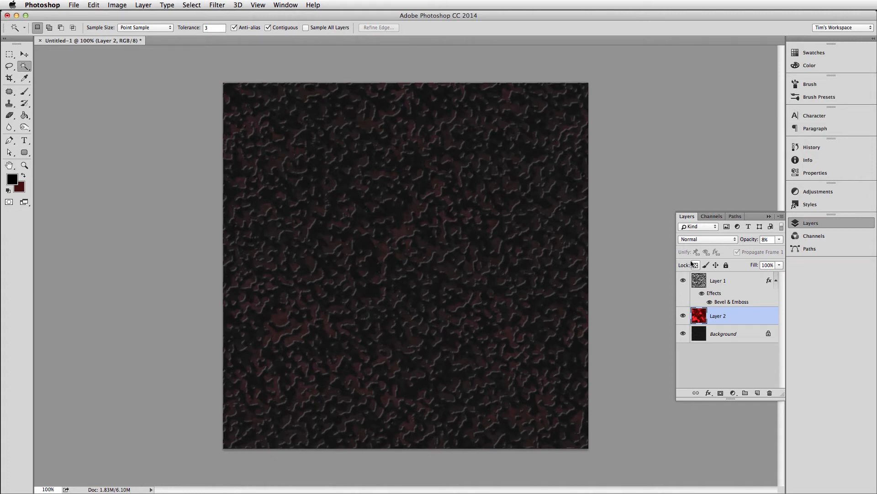
Add 50% monochromatic noise with Uniform distribution to Layer 2.
click(209, 7)
mouse_move(231, 147)
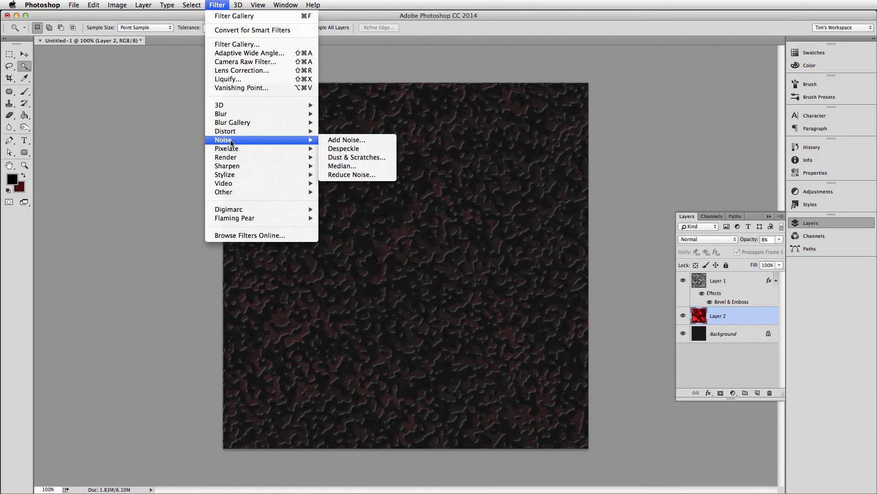
click(344, 139)
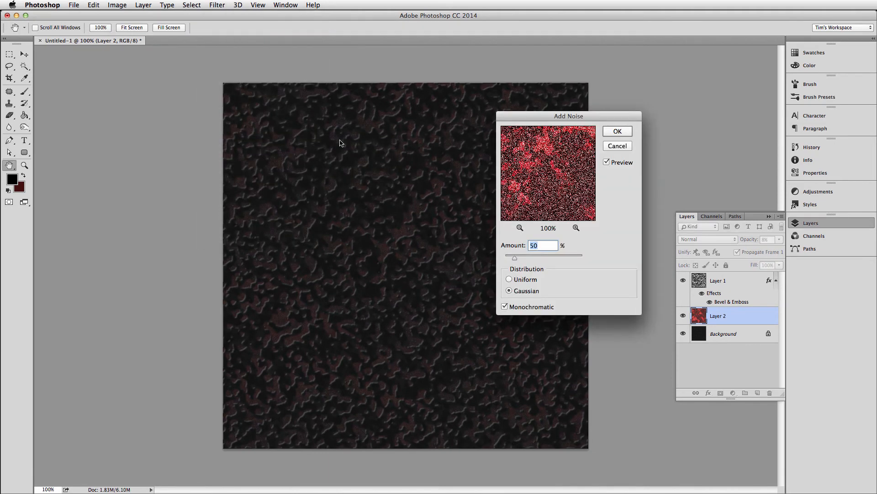
click(509, 280)
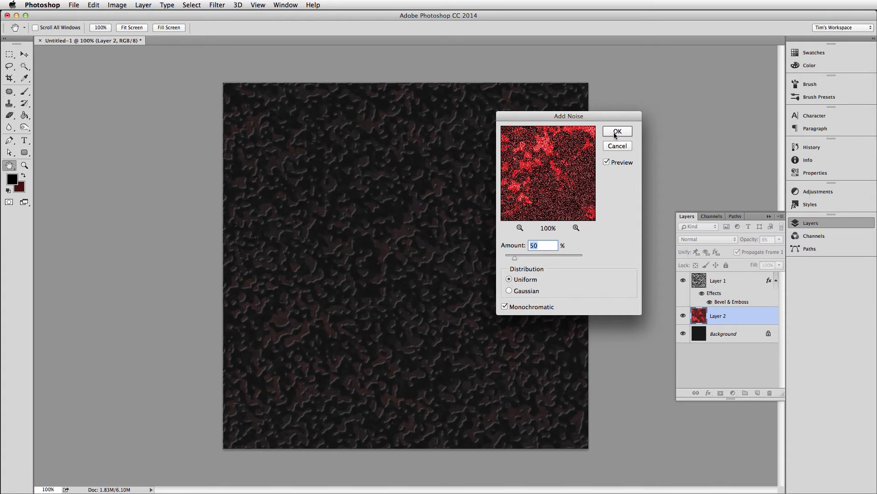
click(617, 131)
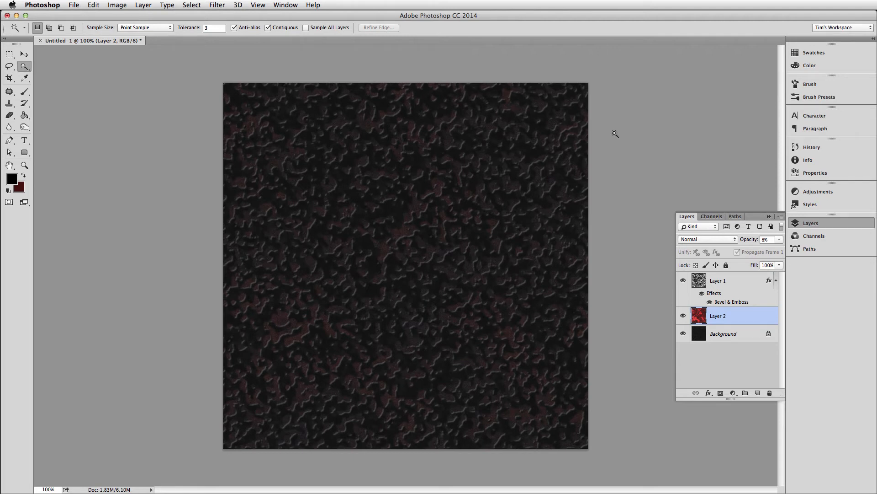
Set the opacity of Layer 1 to 50%.
click(709, 279)
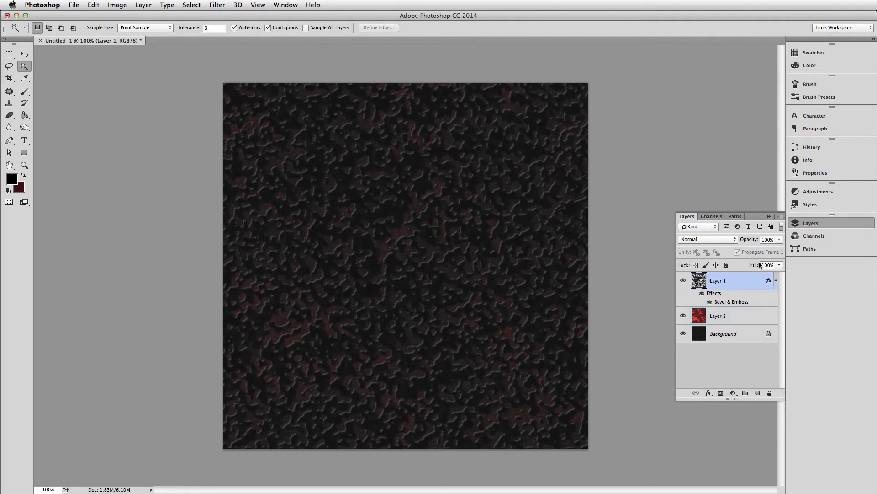
click(768, 239)
text(50)
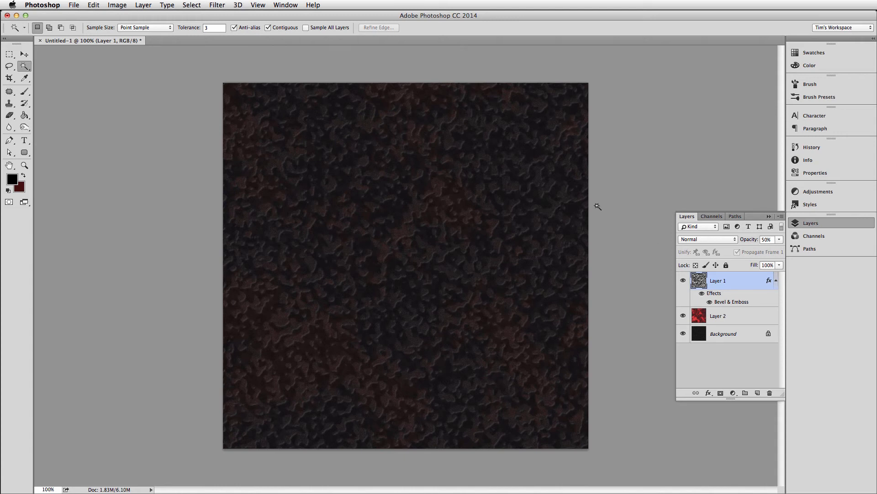
Select Layer 1, Layer 2 and the Background together and merge them into one layer.
key(m)
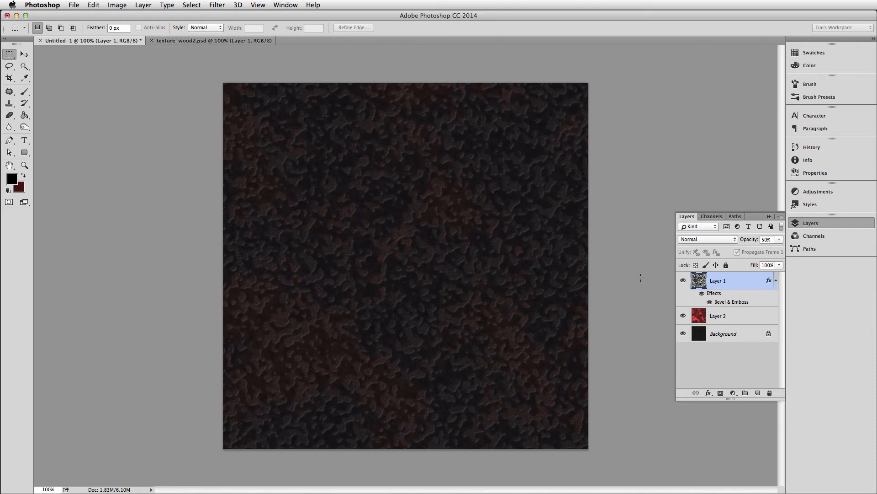
click(805, 223)
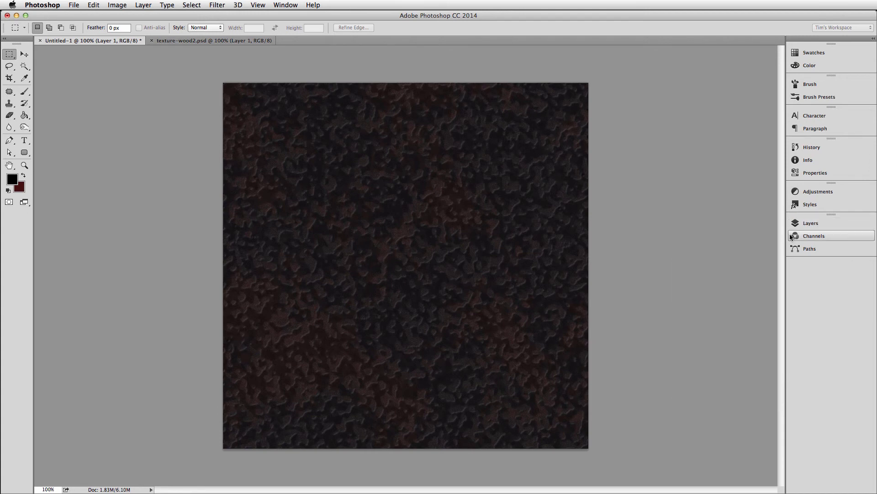
click(804, 224)
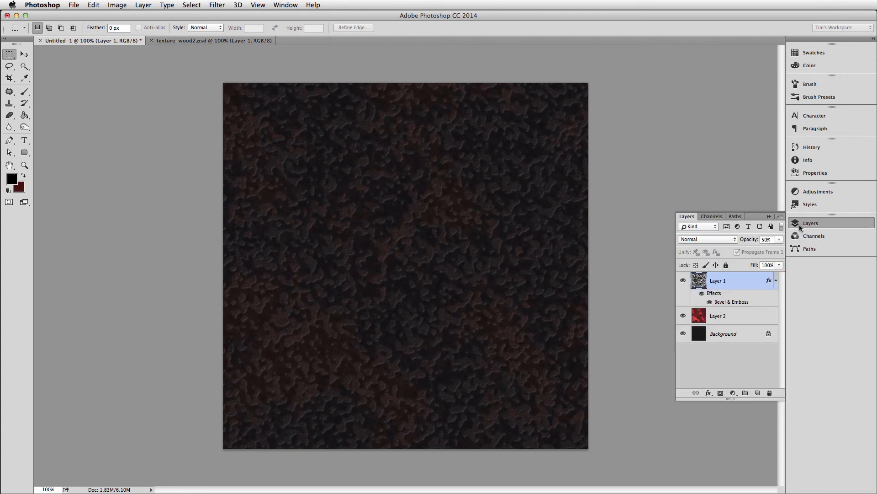
shift+click(721, 335)
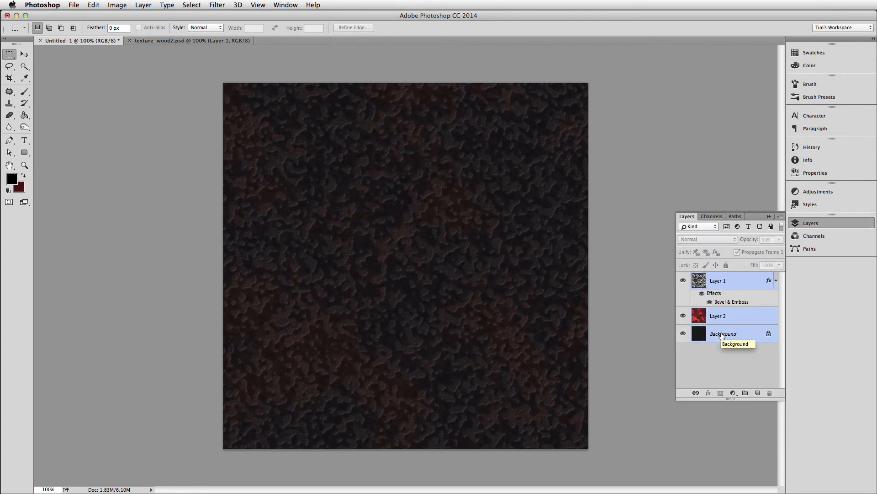
key(super+e)
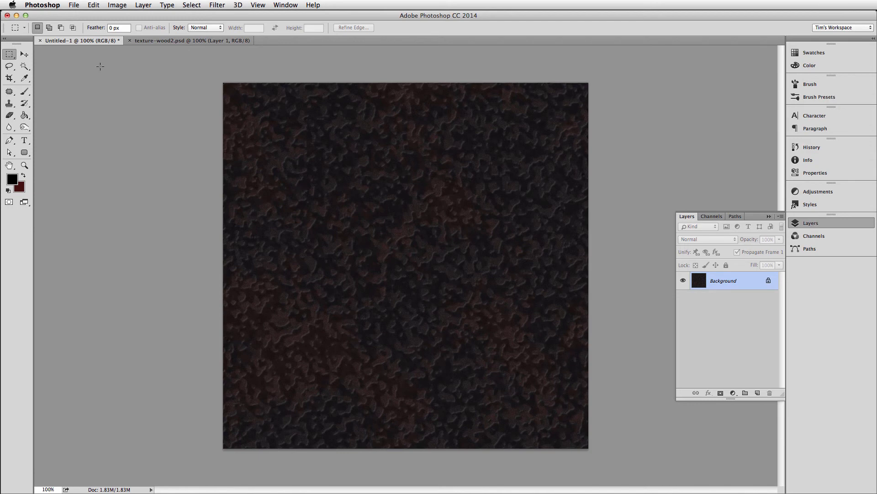
Copy a centred circular area covering nearly the whole canvas, and undo the selection and the layer merge.
drag(9, 55, 28, 63)
drag(223, 83, 584, 437)
drag(433, 273, 437, 277)
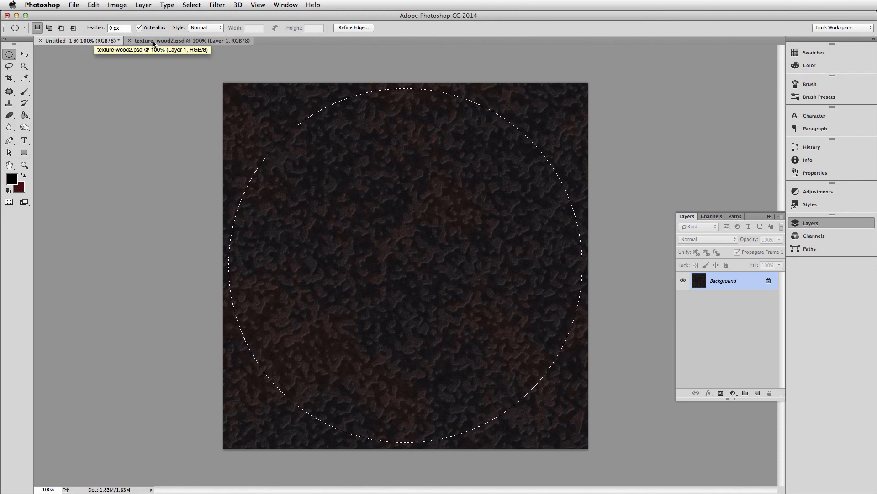
key(ctrl+z)
key(alt+super+z)
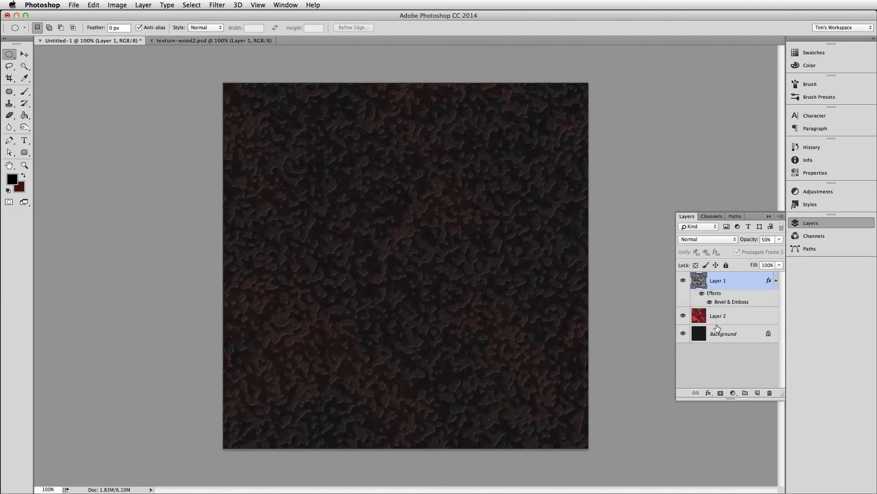
Paste the copied textured circle into texture-wood2.psd.
click(191, 42)
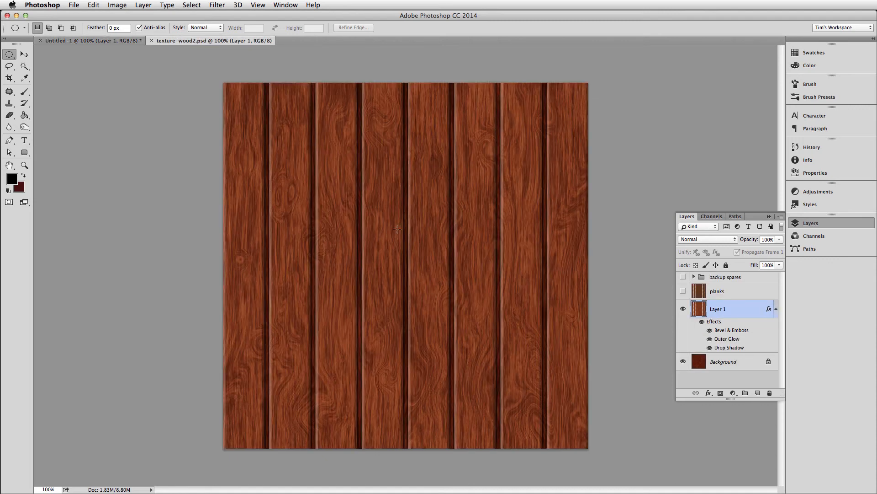
click(93, 5)
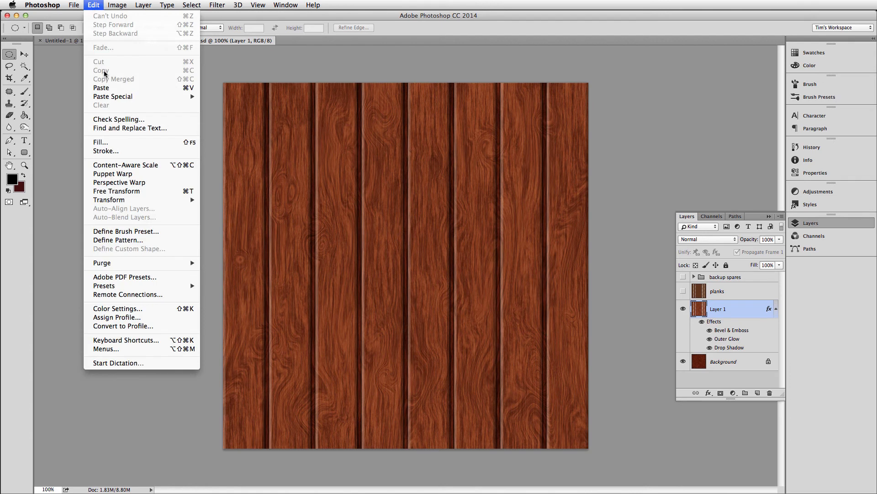
click(102, 88)
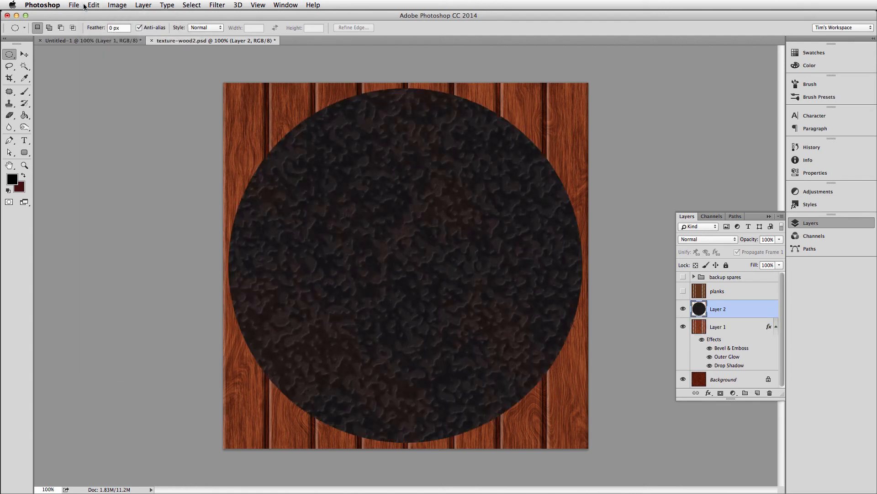
Spherize the pasted circle with Amount 100% in Normal mode, trying and undoing a second pass.
click(191, 5)
mouse_move(204, 5)
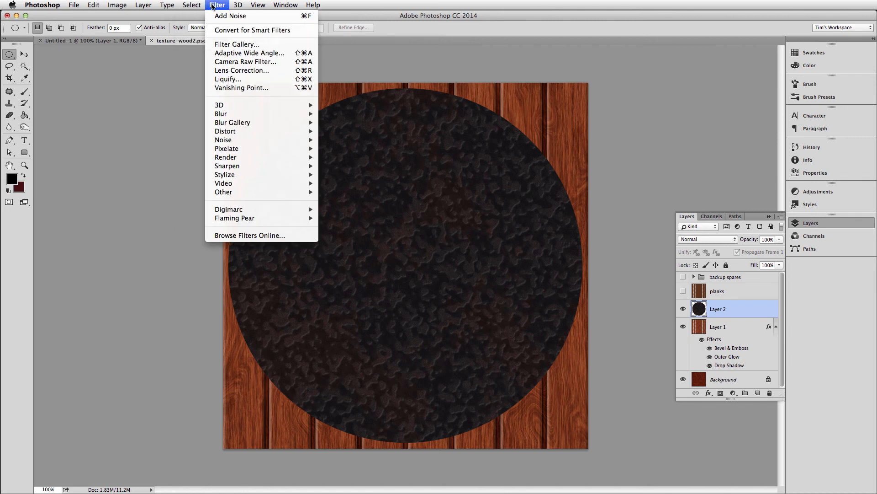
mouse_move(309, 133)
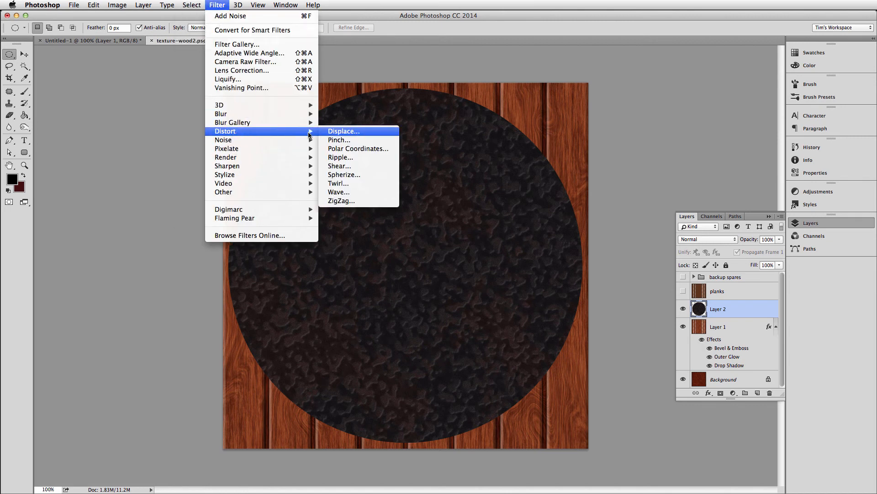
click(353, 175)
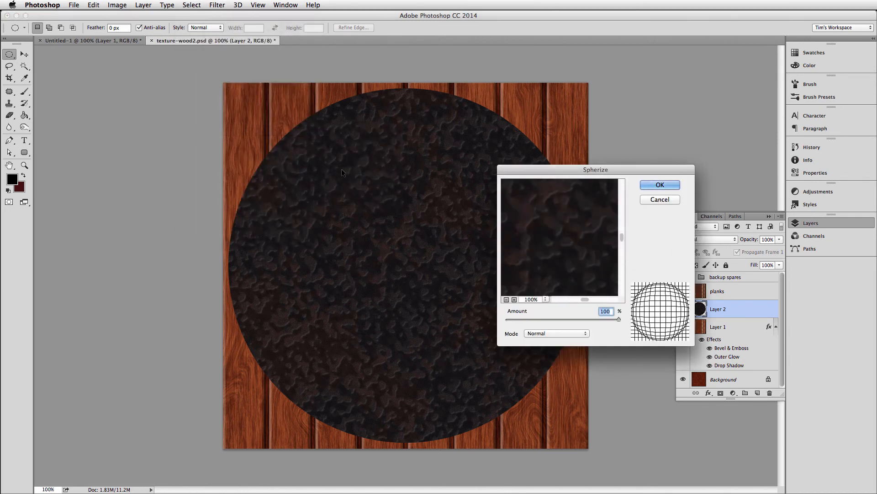
click(658, 185)
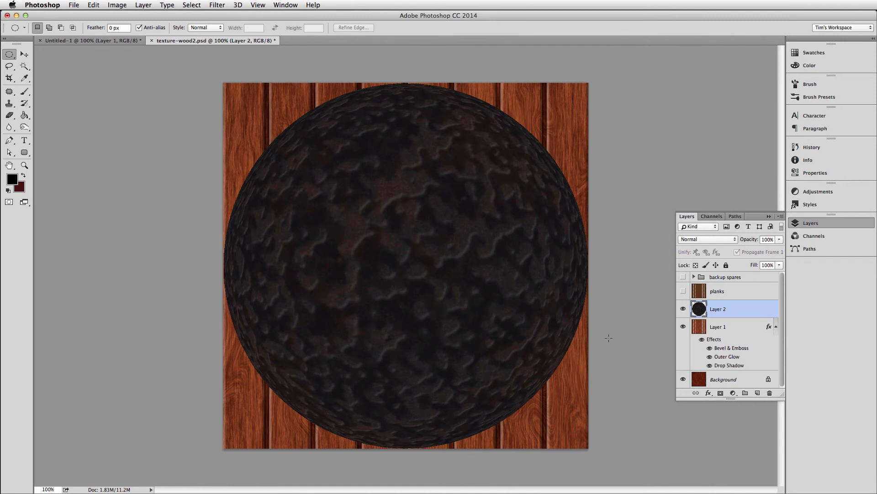
key(super+f)
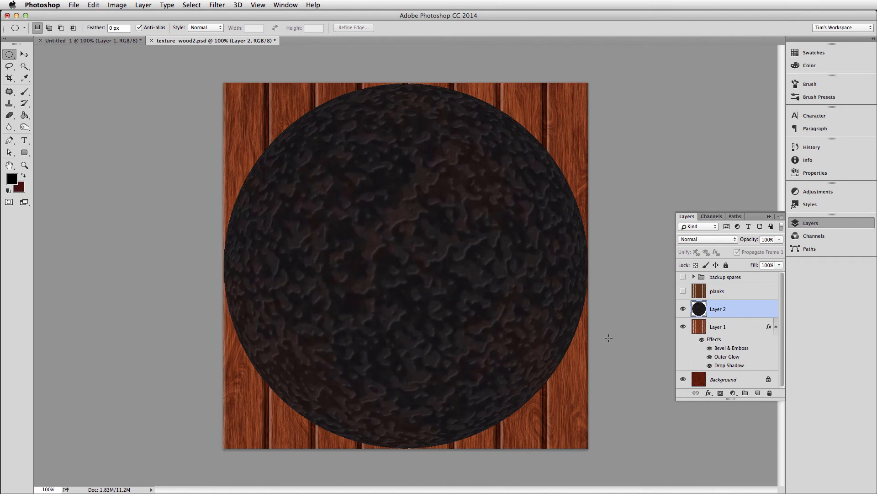
Scale the spherized circle down to a small nail head and place it in the first plank's upper-left corner.
key(super+t)
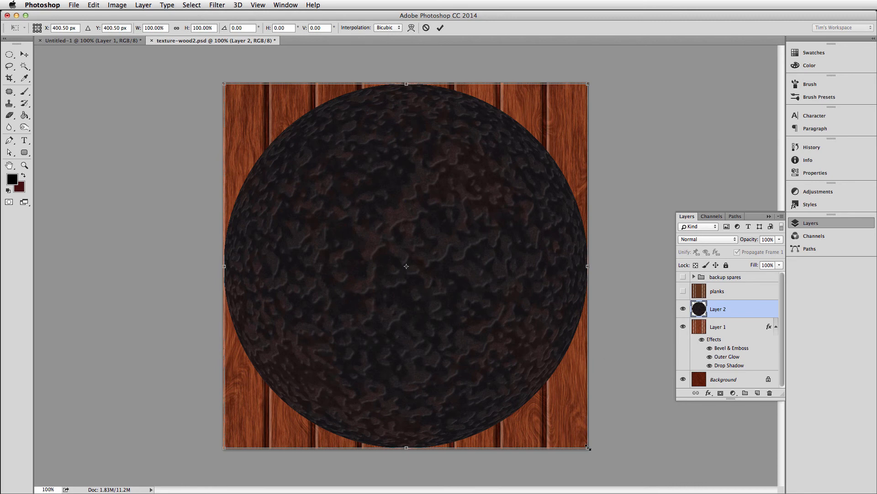
drag(588, 448, 420, 279)
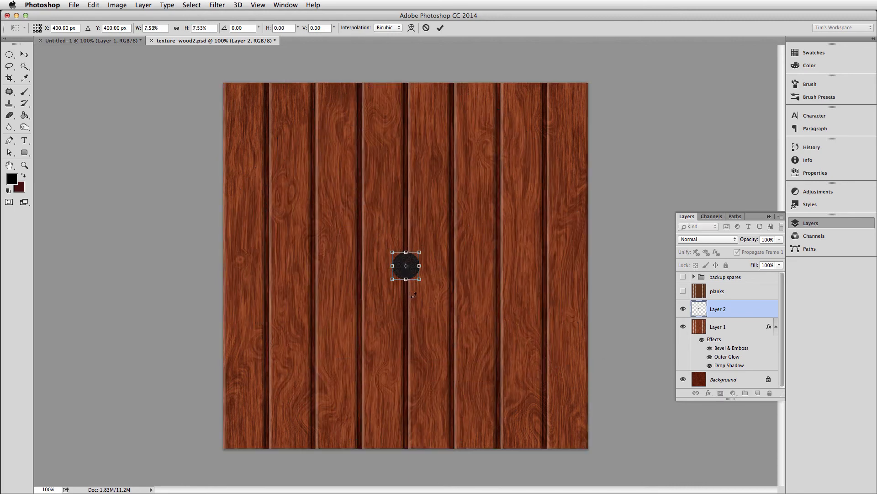
key(super+equal)
key(super+equal)
drag(250, 141, 356, 287)
drag(505, 394, 245, 108)
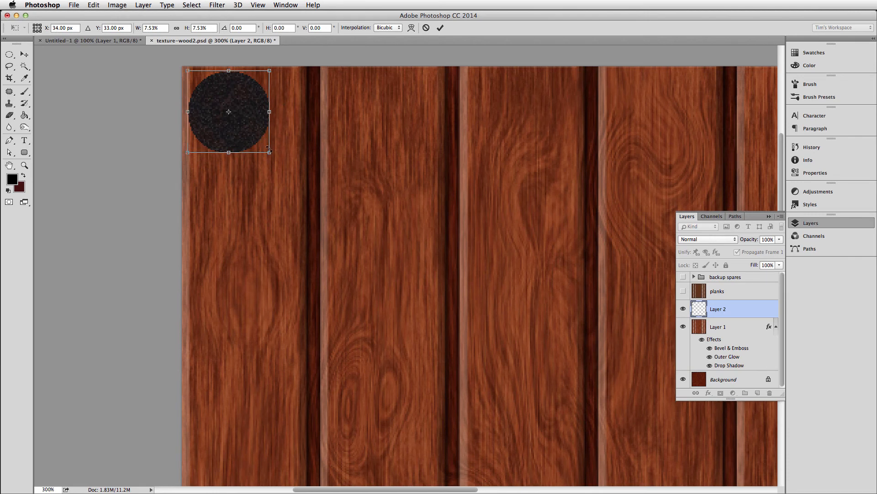
drag(270, 151, 210, 93)
key(Return)
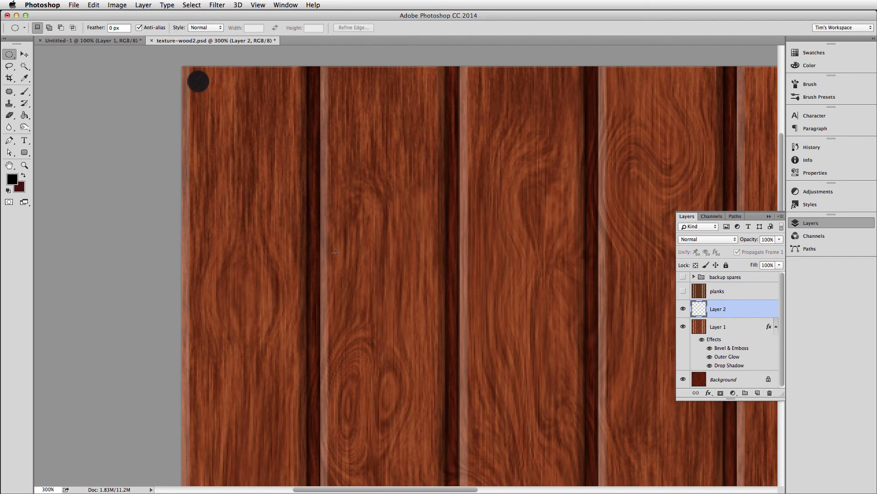
Try a Bevel & Emboss and Drop Shadow layer style on the nail head.
click(709, 393)
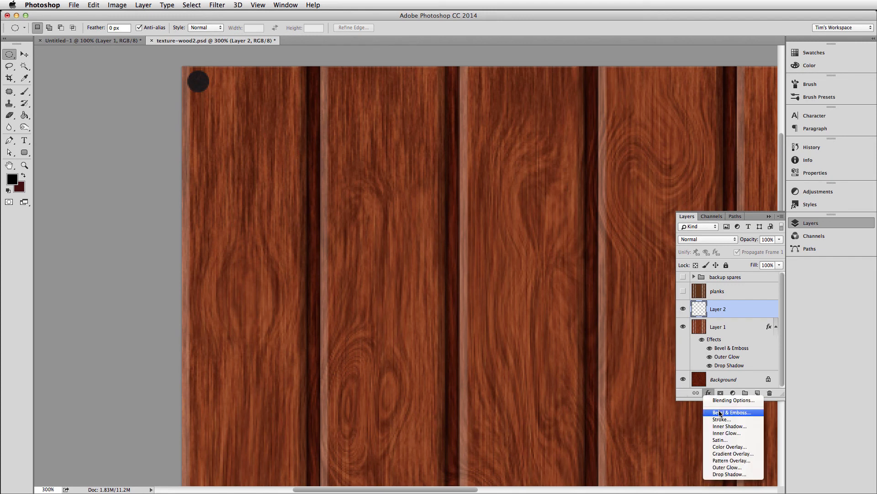
click(721, 412)
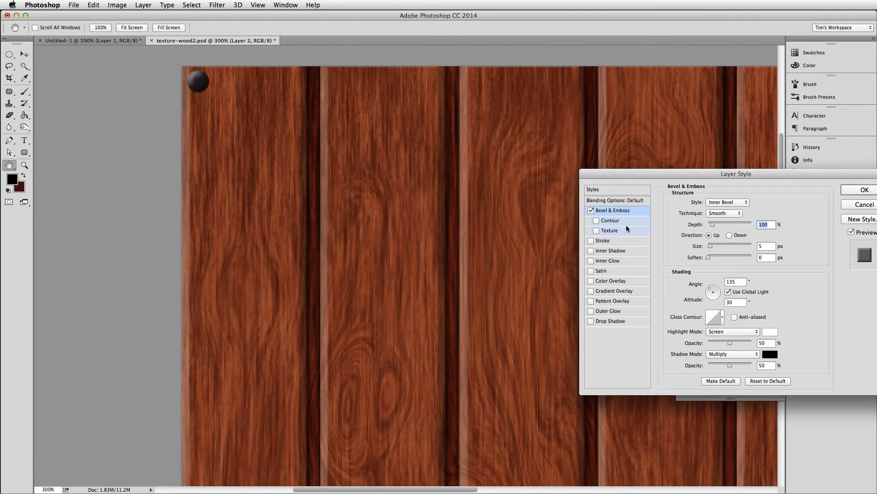
click(591, 321)
click(853, 192)
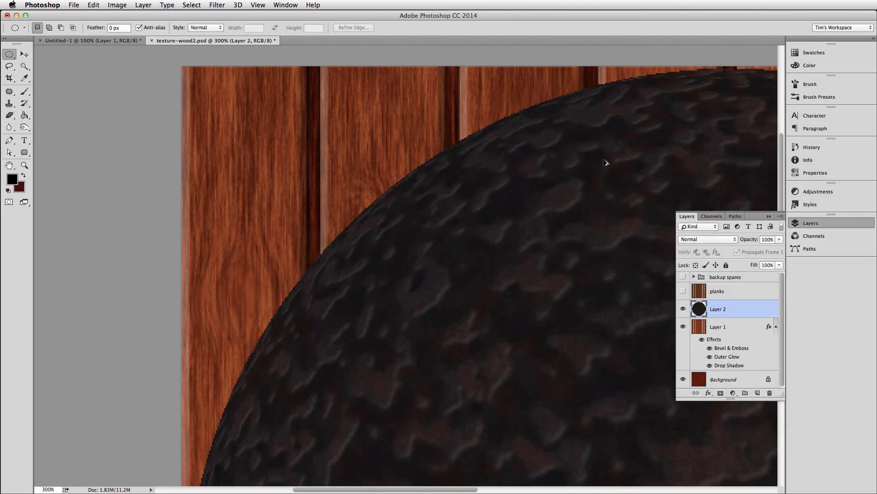
Revert the wood document to the Free Transform history state, before the layer style.
click(818, 146)
click(724, 181)
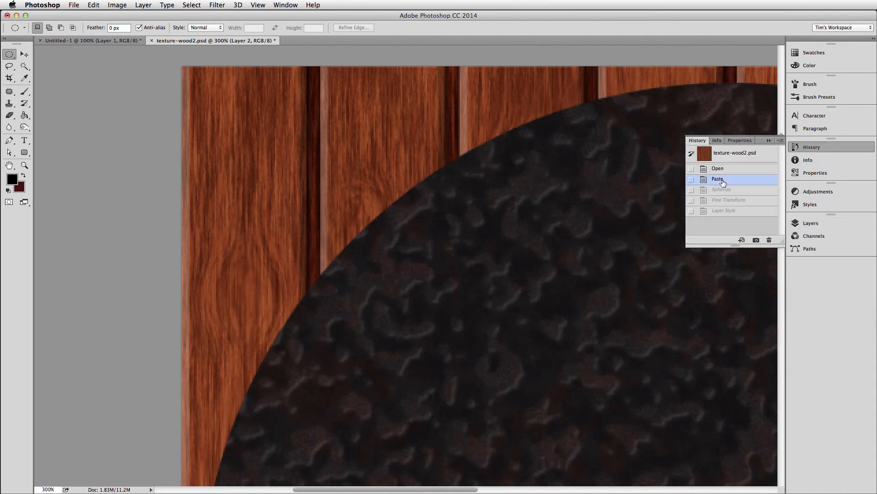
click(722, 200)
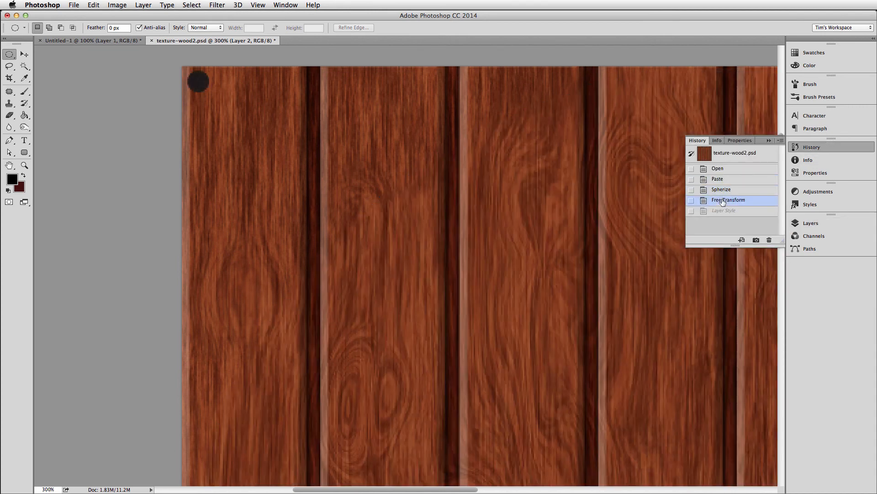
click(808, 224)
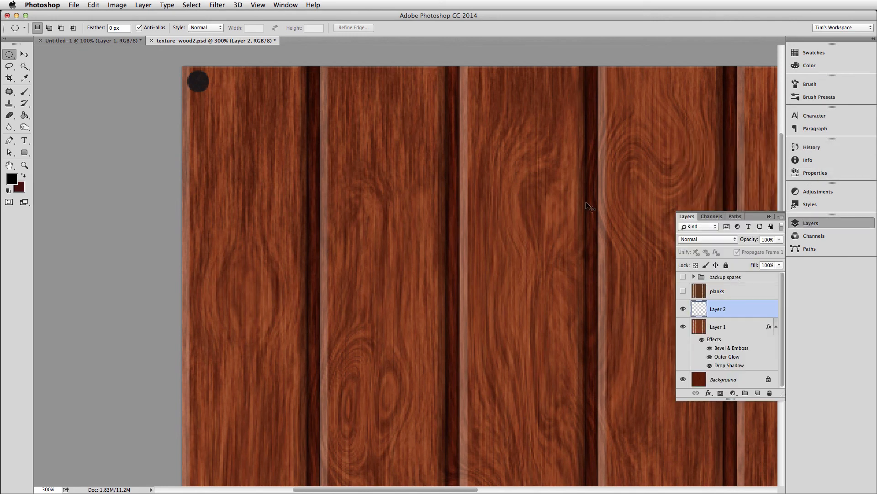
Duplicate the nail, move the copy horizontally to the first plank's upper-right corner, and merge both nail layers.
key(super+1)
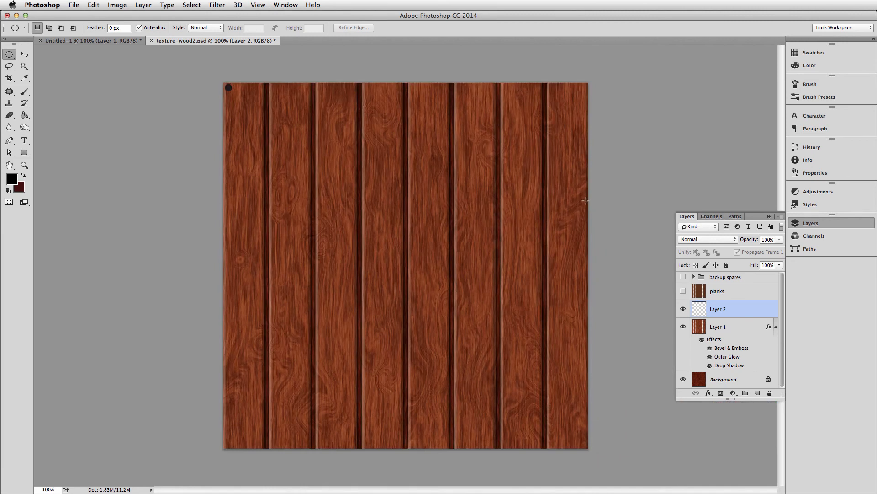
key(super+j)
key(v)
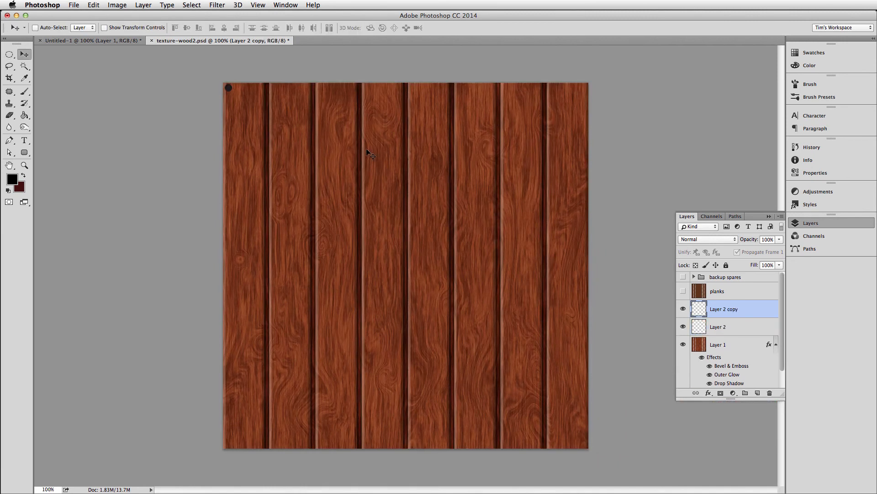
drag(367, 152, 388, 144)
key(super)
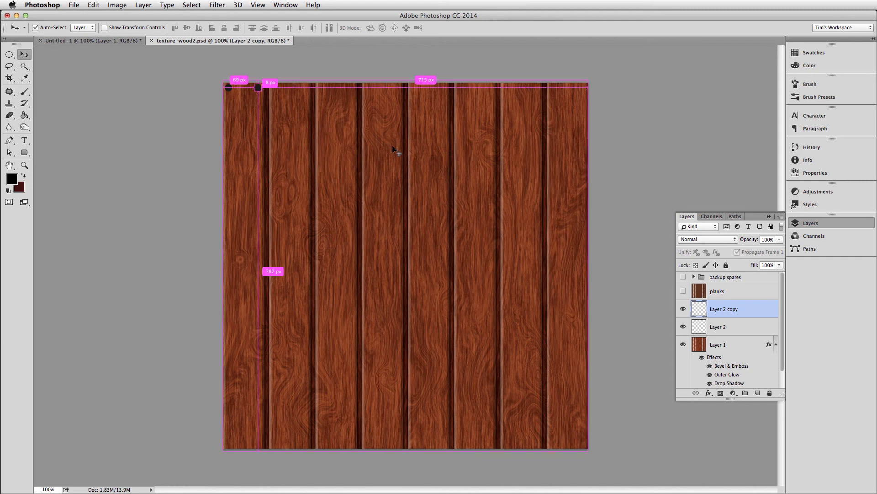
shift+click(716, 326)
key(super+e)
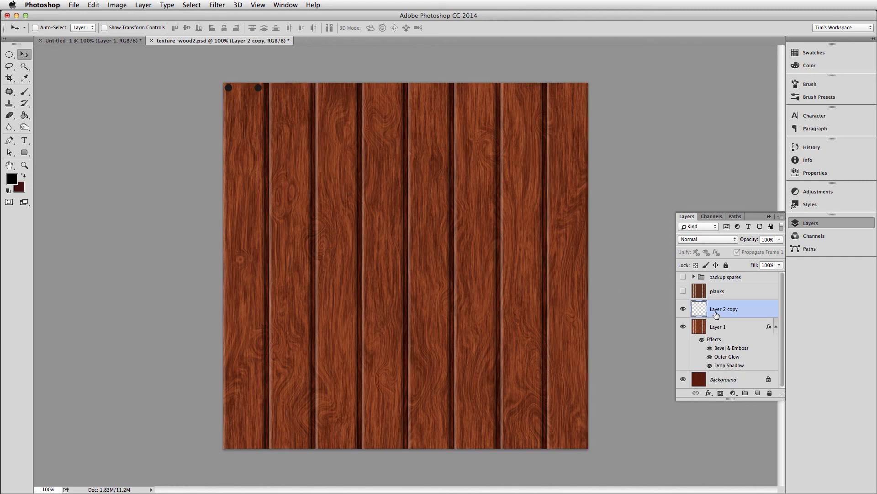
Rename the merged nail layer as nails.
double_click(717, 313)
text(nails)
key(Return)
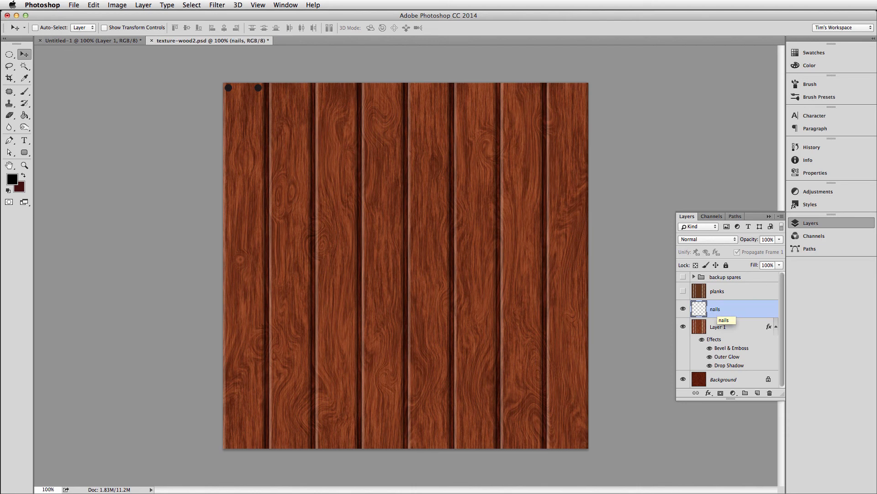
Duplicate the nails layer, move the copied pair straight down to the first plank's lower end, and merge the two layers.
key(ctrl+j)
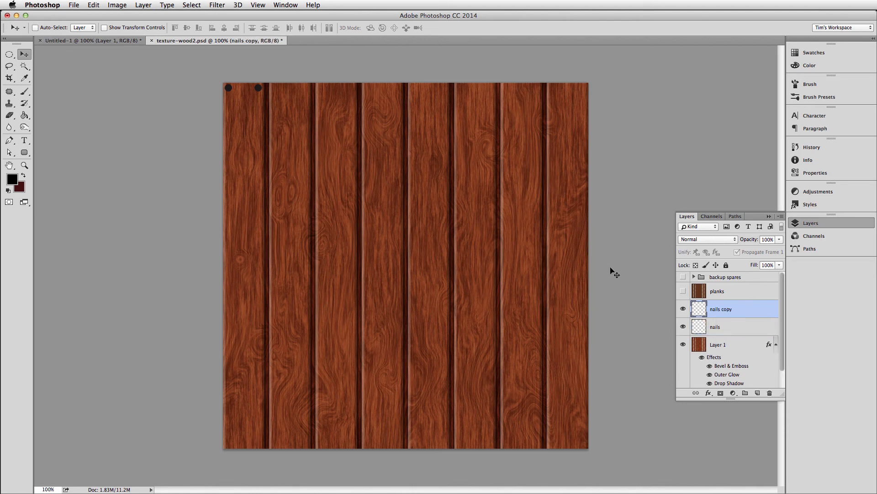
drag(466, 197, 461, 366)
drag(425, 158, 432, 340)
key(super)
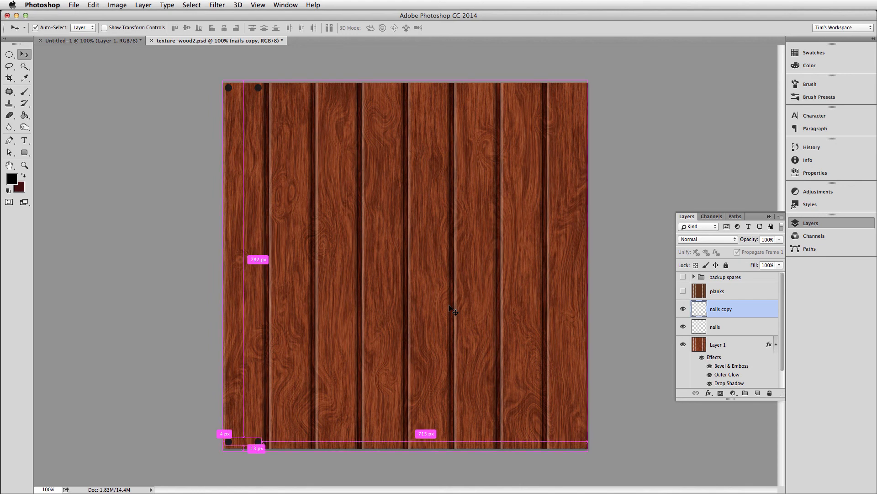
key(super+e)
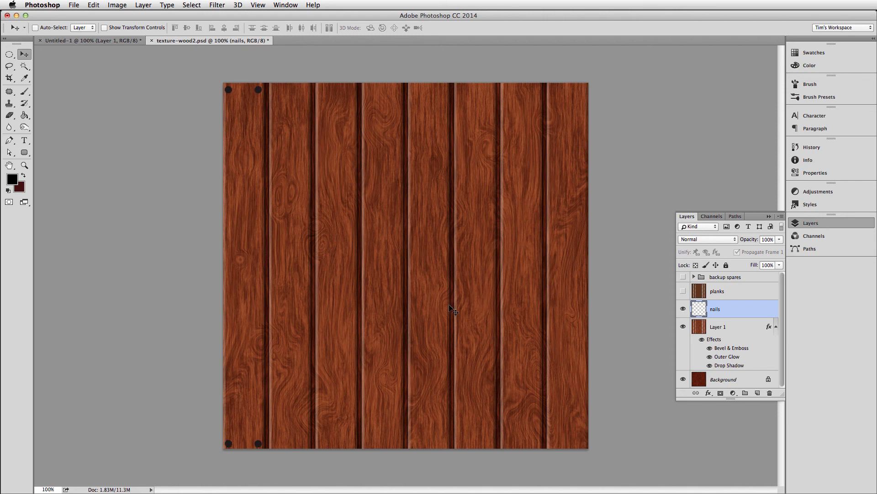
Duplicate the nails layer, move the copy straight across onto the second plank, and merge it with the original nails.
key(alt+shift+Right)
key(alt+shift+Right)
key(alt+shift+Right)
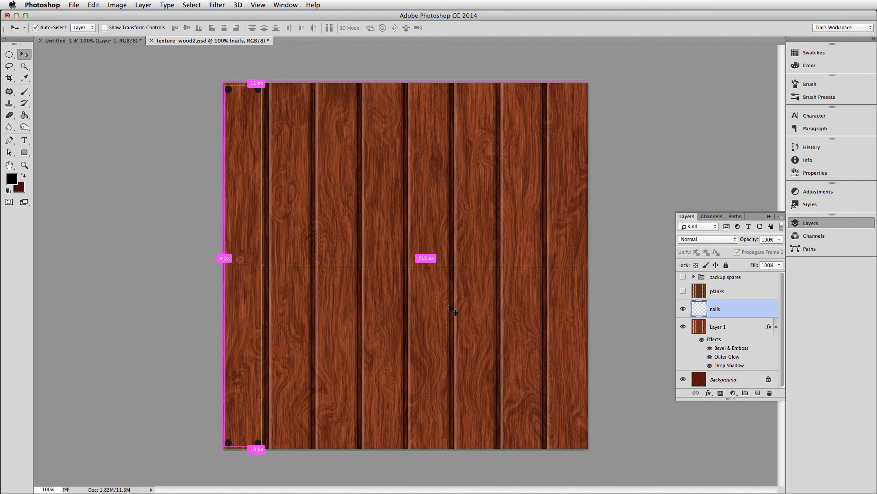
key(shift+Right)
key(shift+Right)
key(shift+Right)
key(shift+Right)
key(shift+Right)
key(shift+Right)
key(shift+Right)
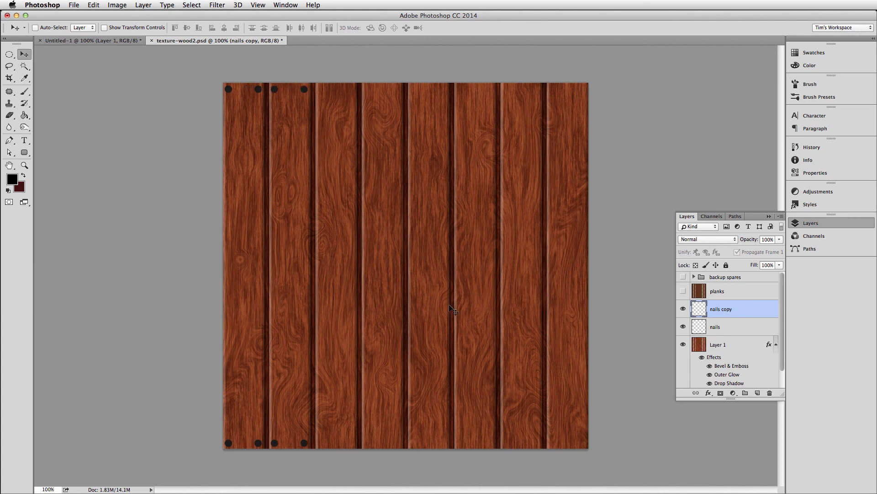
key(Right)
key(Right)
key(Right)
key(super+e)
Duplicate the two planks' nails, shift the copy horizontally onto the third and fourth planks, and merge both layers.
key(super+j)
key(shift+Right)
key(shift+Right)
key(shift+Right)
key(shift+Right)
key(shift+Right)
key(shift+Right)
key(shift+Right)
key(shift+Right)
key(shift+Right)
key(shift+Right)
key(shift+Right)
key(shift+Right)
key(shift+Right)
key(shift+Right)
key(shift+Right)
key(shift+Right)
key(shift+Right)
key(shift+Right)
key(shift+Right)
key(shift+Right)
key(super+e)
key(super)
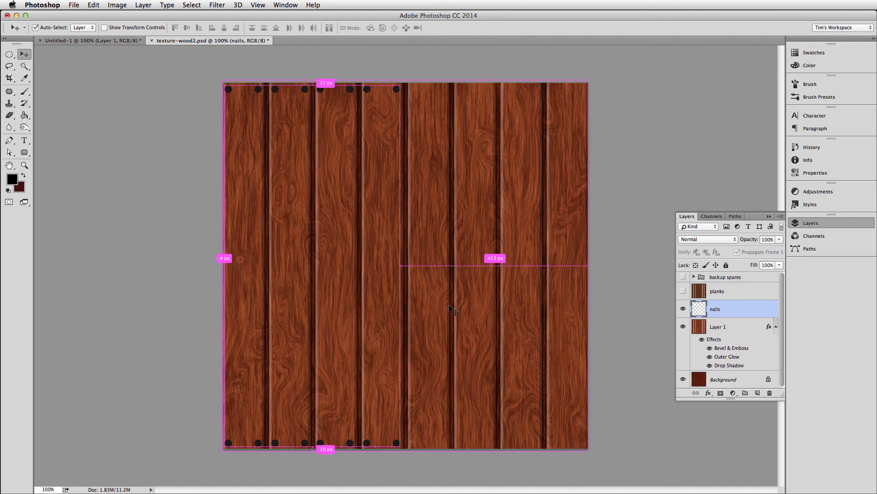
Duplicate the four planks' nails, shift the copy horizontally onto the remaining four planks, and merge both layers.
key(super+j)
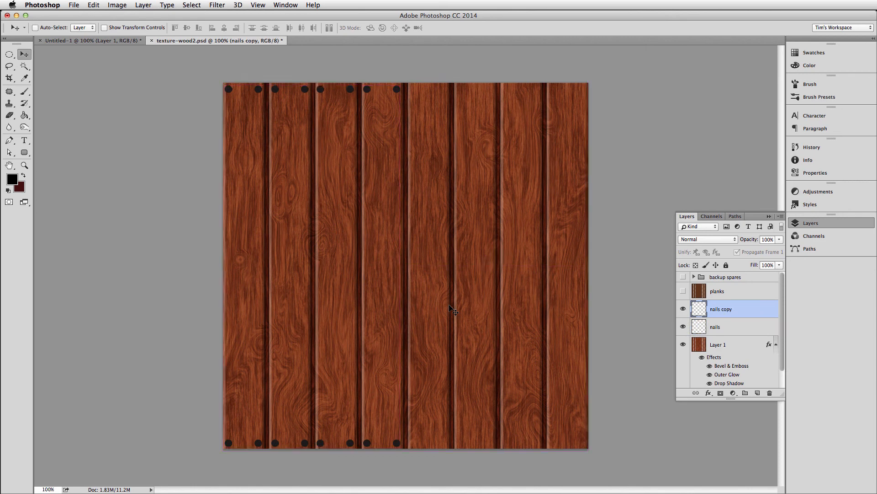
key(shift+Right)
key(shift+Right)
key(shift+Right)
key(shift+Right)
key(shift+Right)
key(shift+Right)
key(shift+Right)
key(shift+Right)
key(shift+Right)
key(shift+Right)
key(shift+Right)
key(shift+Right)
key(shift+Right)
key(shift+Right)
key(shift+Right)
key(shift+Right)
key(shift+Right)
key(shift+Right)
key(shift+Right)
key(shift+Right)
key(shift+Right)
key(shift+Right)
key(shift+Right)
key(shift+Right)
key(shift+Right)
key(shift+Right)
key(shift+Right)
key(shift+Right)
key(shift+Right)
key(shift+Right)
key(shift+Right)
key(shift+Right)
key(shift+Right)
key(shift+Right)
key(shift+Right)
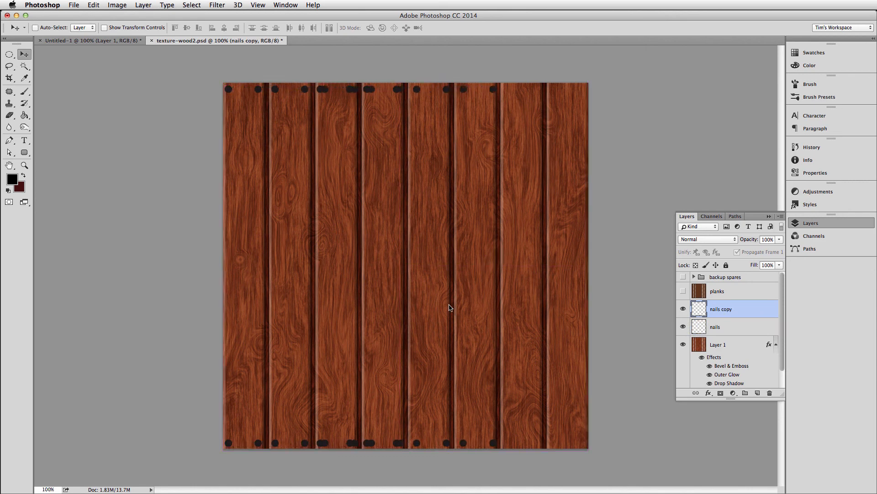
key(shift+Right)
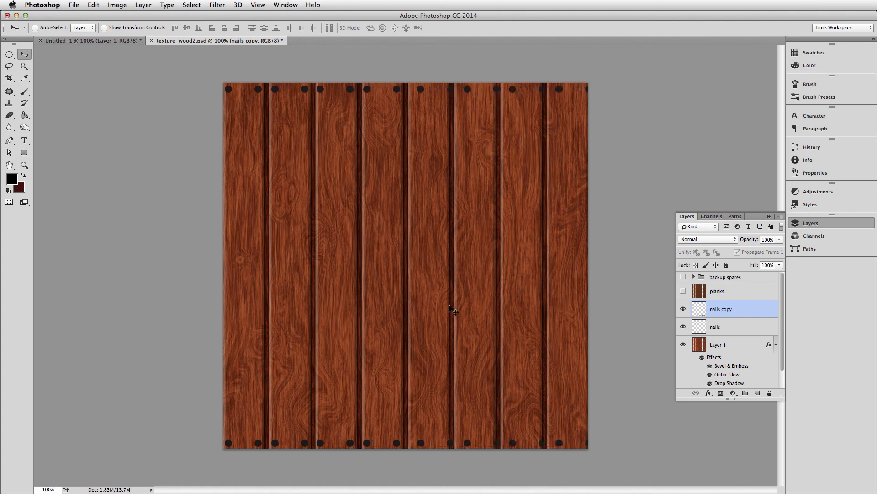
key(shift+Right)
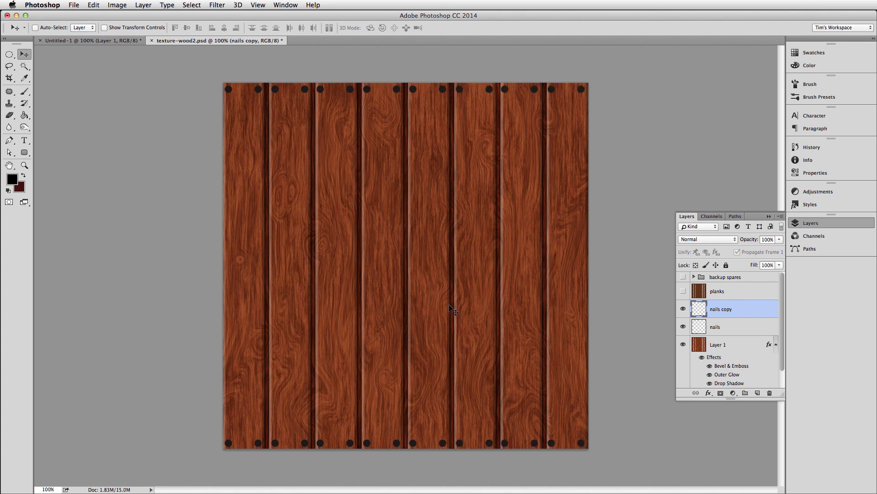
key(ctrl+e)
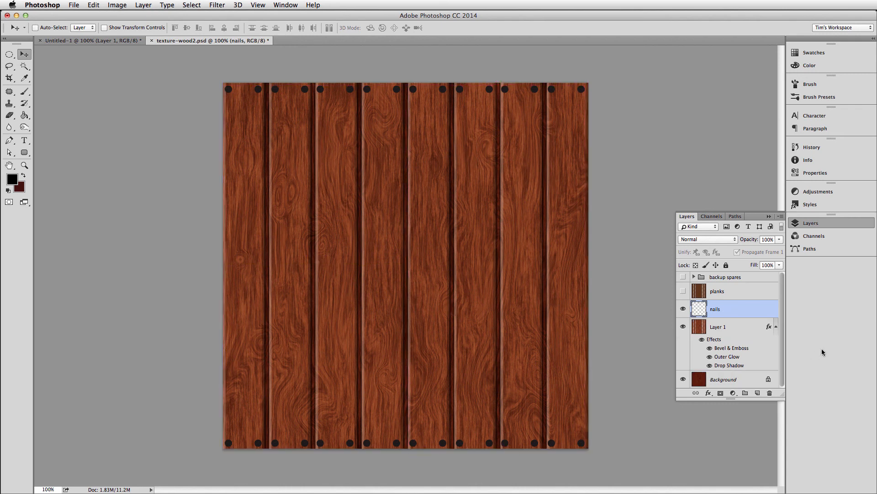
Add a Bevel & Emboss effect to the nails layer with the Chisel Hard technique and a depth of 74%.
click(708, 393)
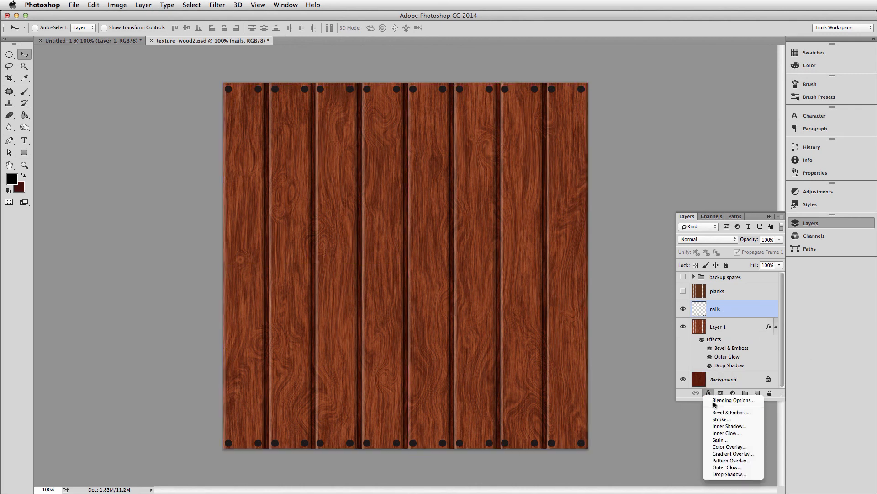
click(716, 407)
click(708, 392)
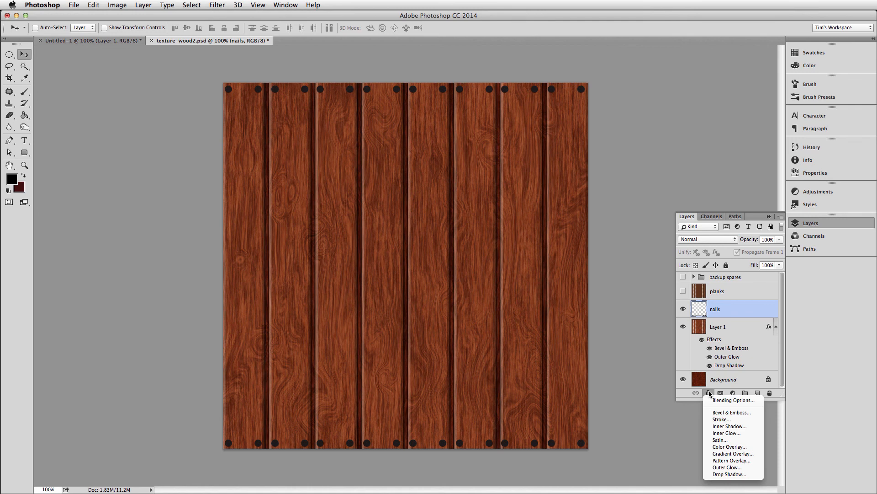
click(726, 412)
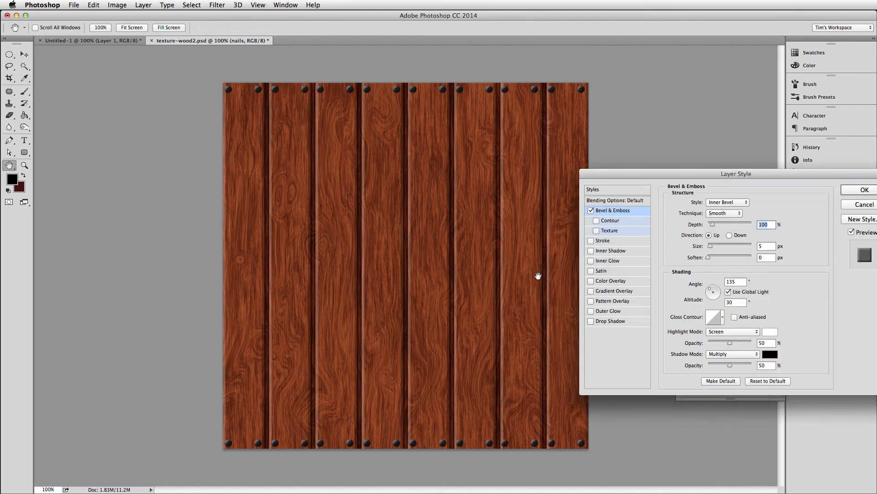
click(725, 213)
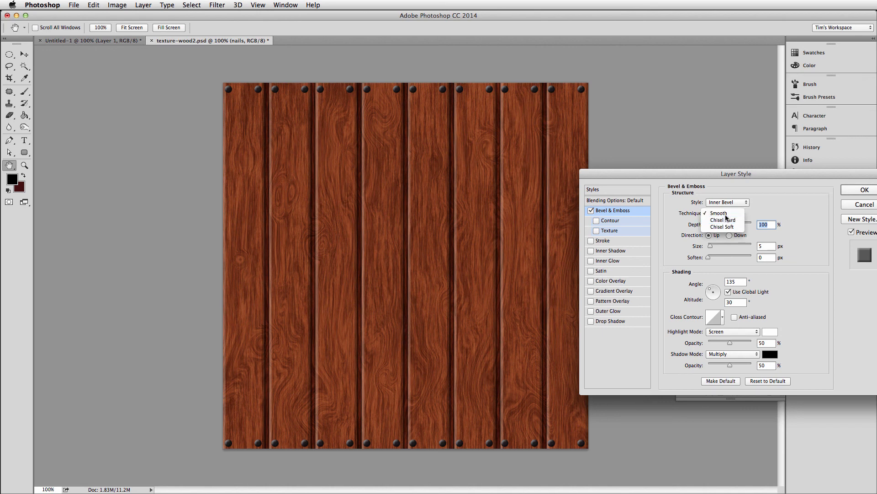
click(723, 220)
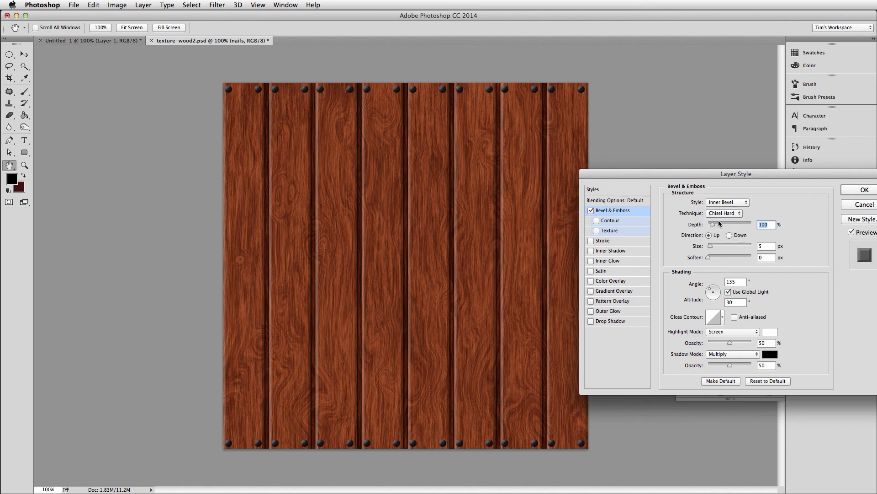
click(728, 213)
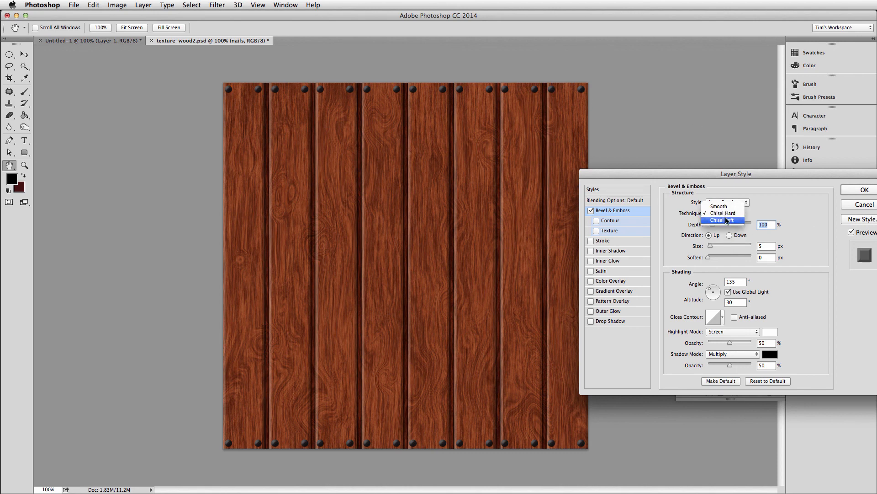
click(727, 220)
click(727, 214)
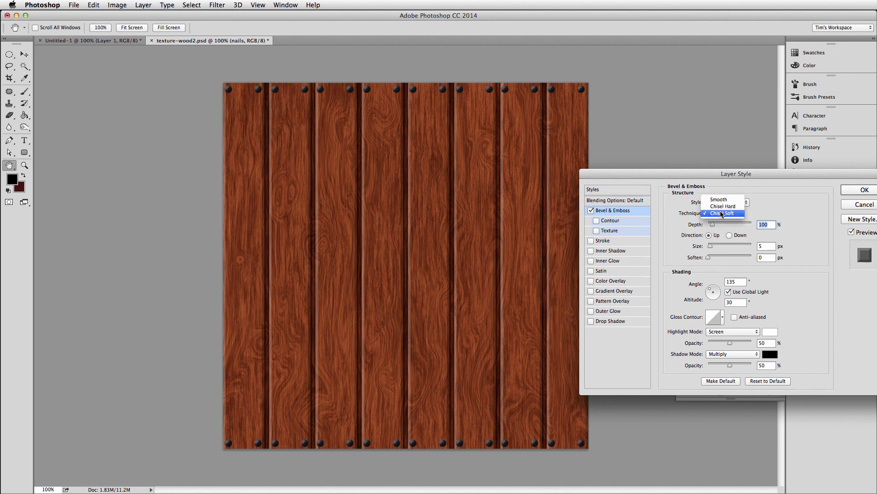
click(727, 206)
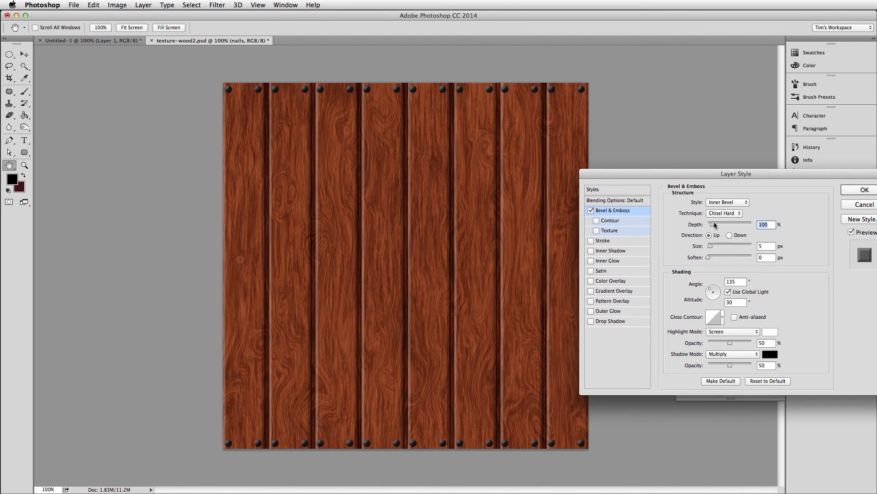
mouse_move(715, 223)
mouse_down()
mouse_move(722, 224)
mouse_move(712, 224)
mouse_up()
Add a Drop Shadow to the nails and change their bevel style to Pillow Emboss with a slightly adjusted size.
click(591, 322)
click(609, 322)
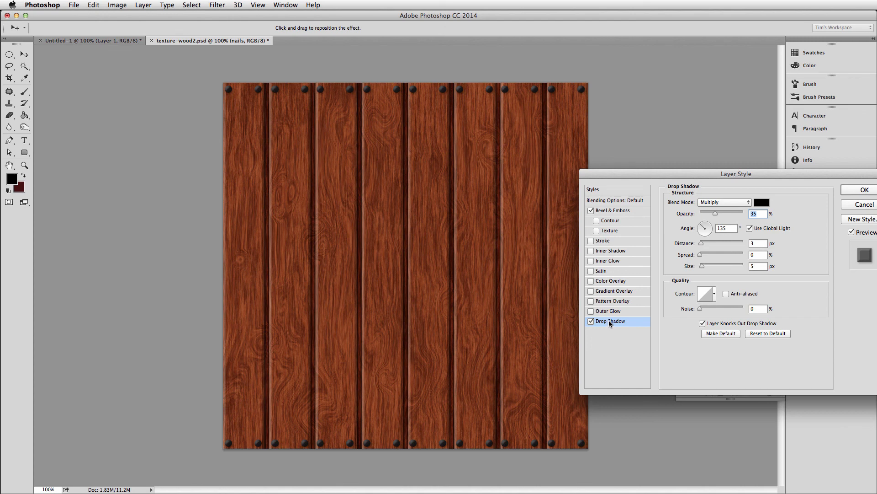
click(612, 211)
click(719, 204)
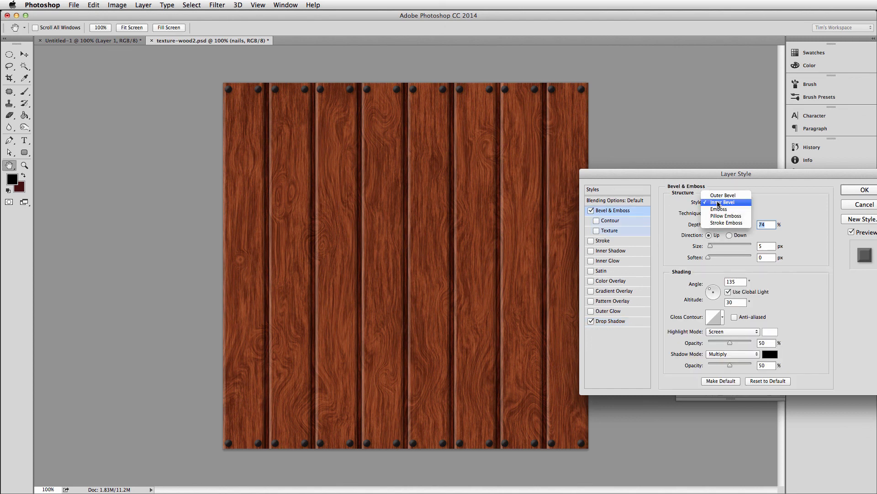
click(721, 216)
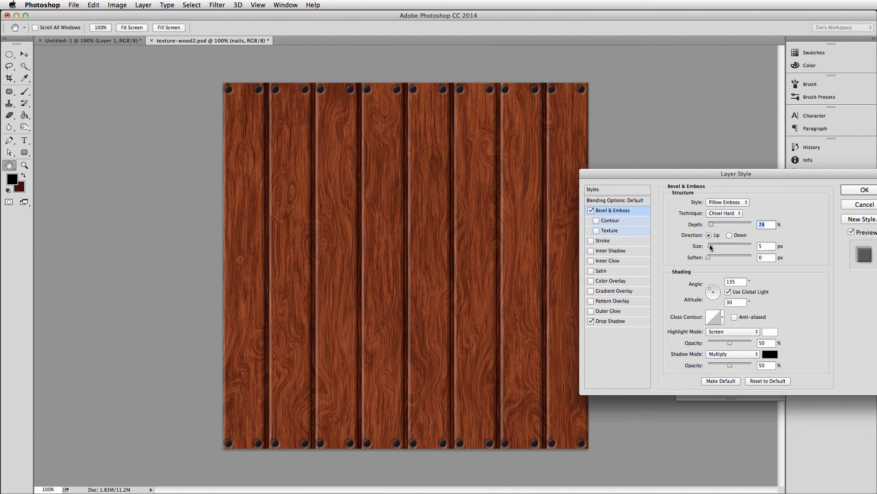
drag(712, 247, 710, 248)
click(850, 189)
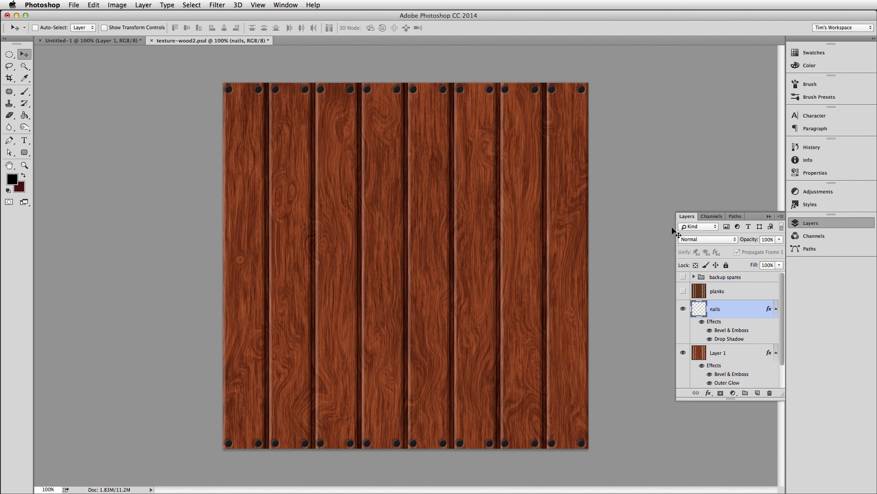
Brighten the nails layer with Levels by setting the midtone input to 1.21.
key(super+l)
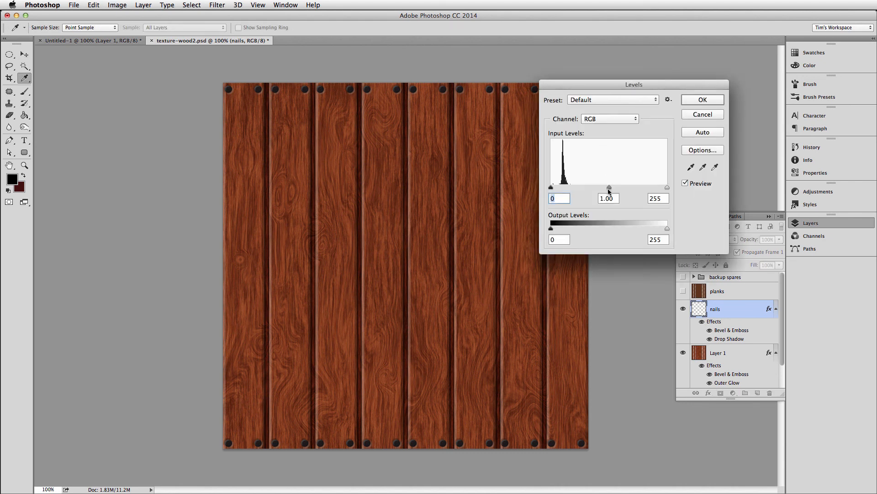
drag(610, 188, 601, 188)
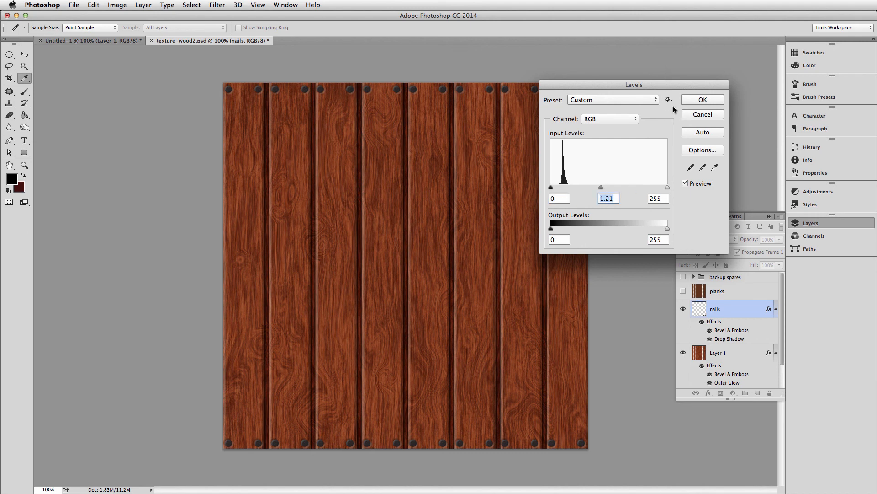
click(690, 100)
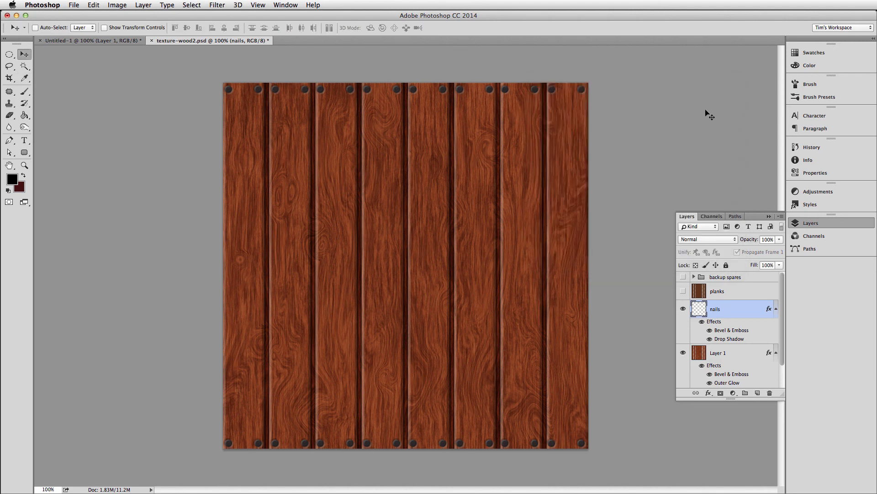